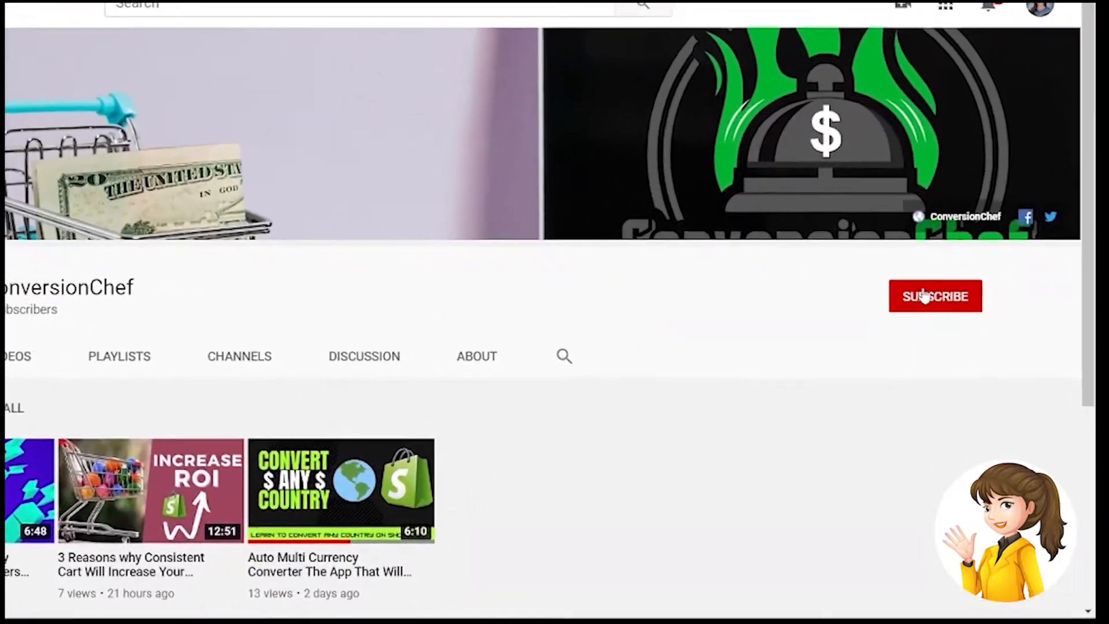
# Subscribe to the ConversionChef channel on YouTube.
pyautogui.click(960, 328)
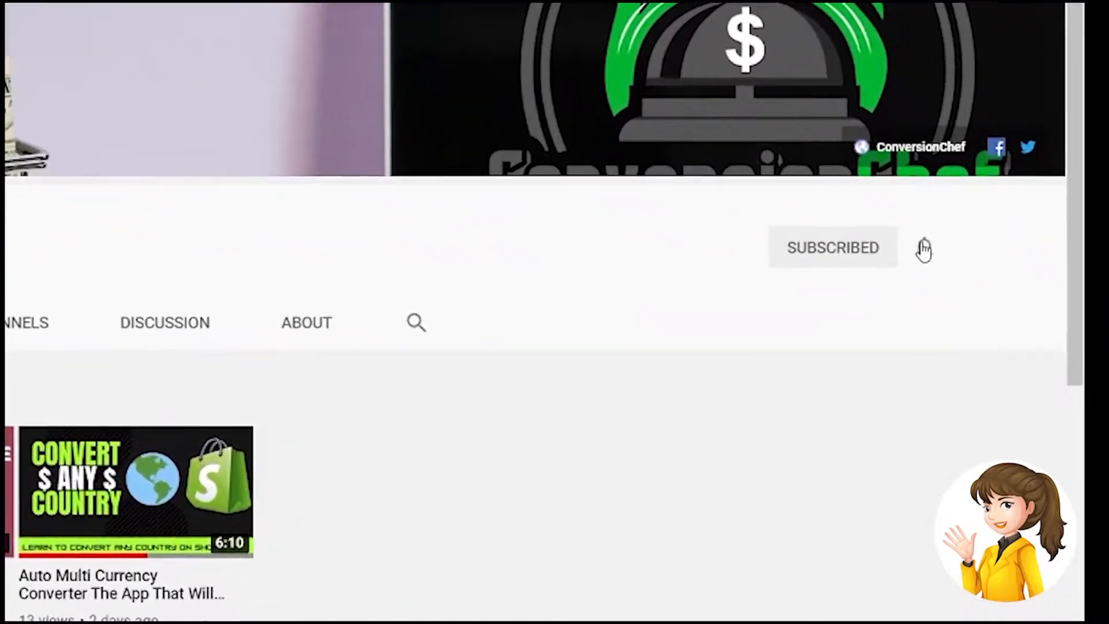
pyautogui.click(939, 264)
pyautogui.click(801, 264)
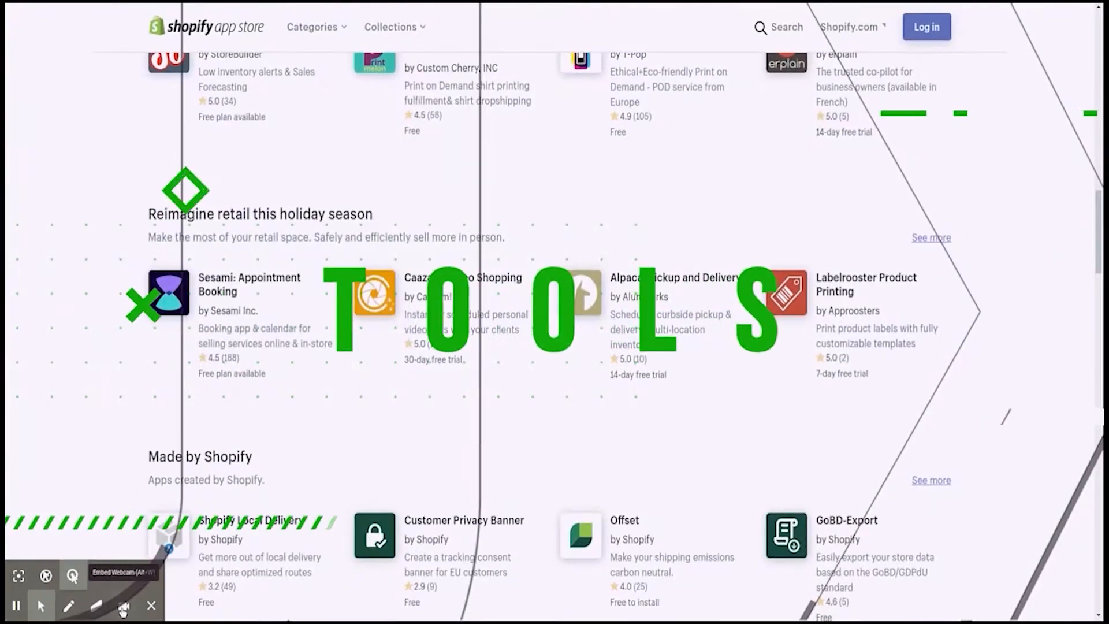
pyautogui.scroll(-4, 555, 312)
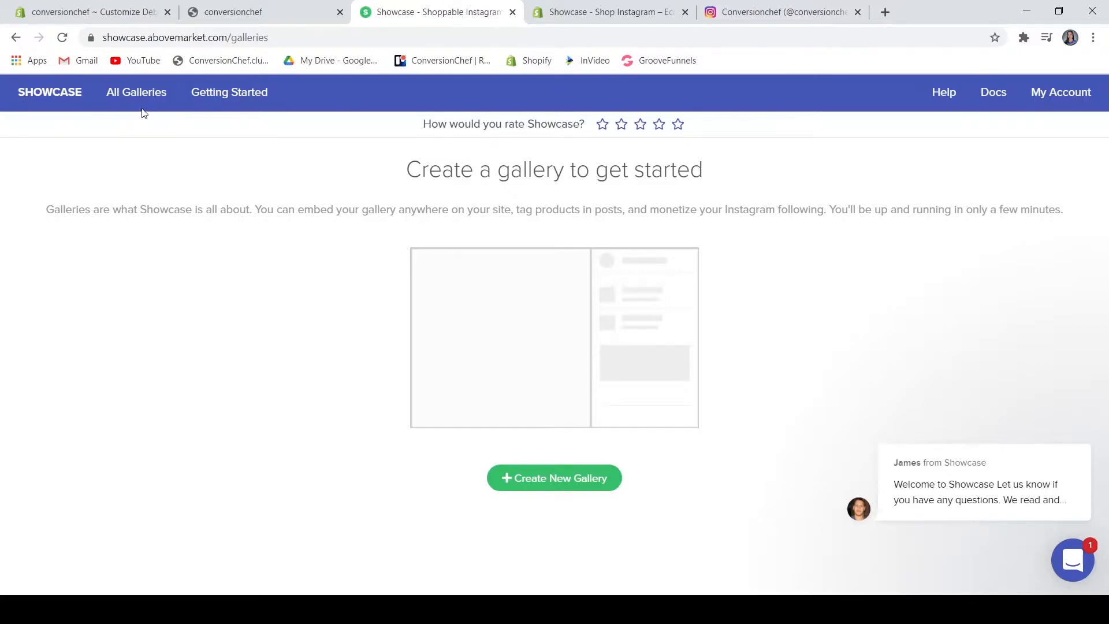
# Look over Showcase's Getting Started help page and return to the overview of all galleries.
pyautogui.click(230, 93)
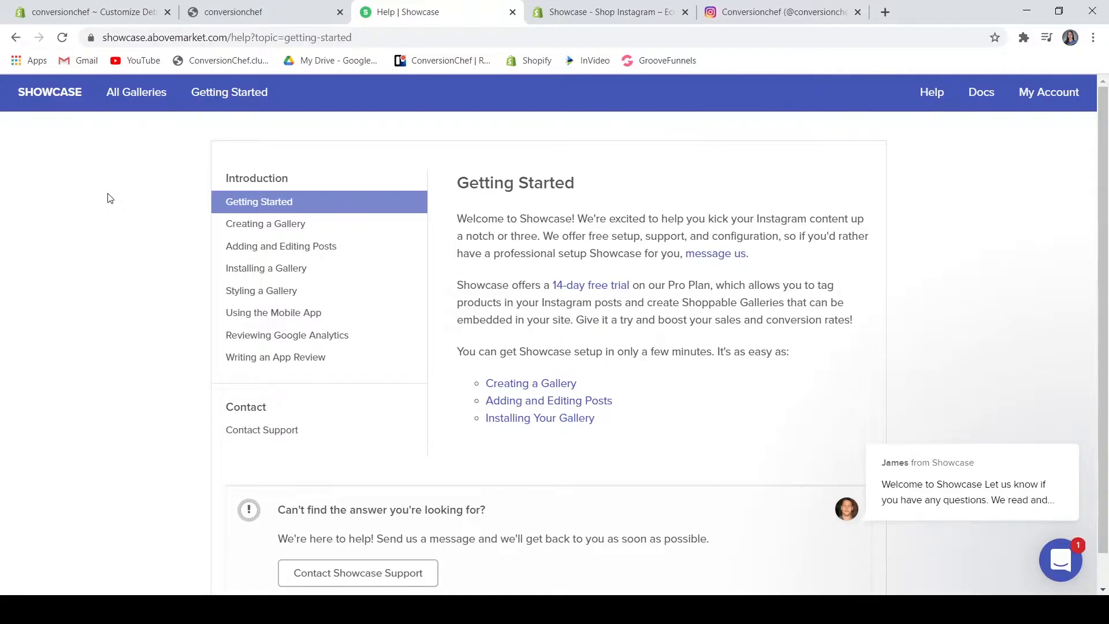
pyautogui.scroll(-1, 119, 207)
pyautogui.scroll(1, 122, 211)
pyautogui.click(153, 98)
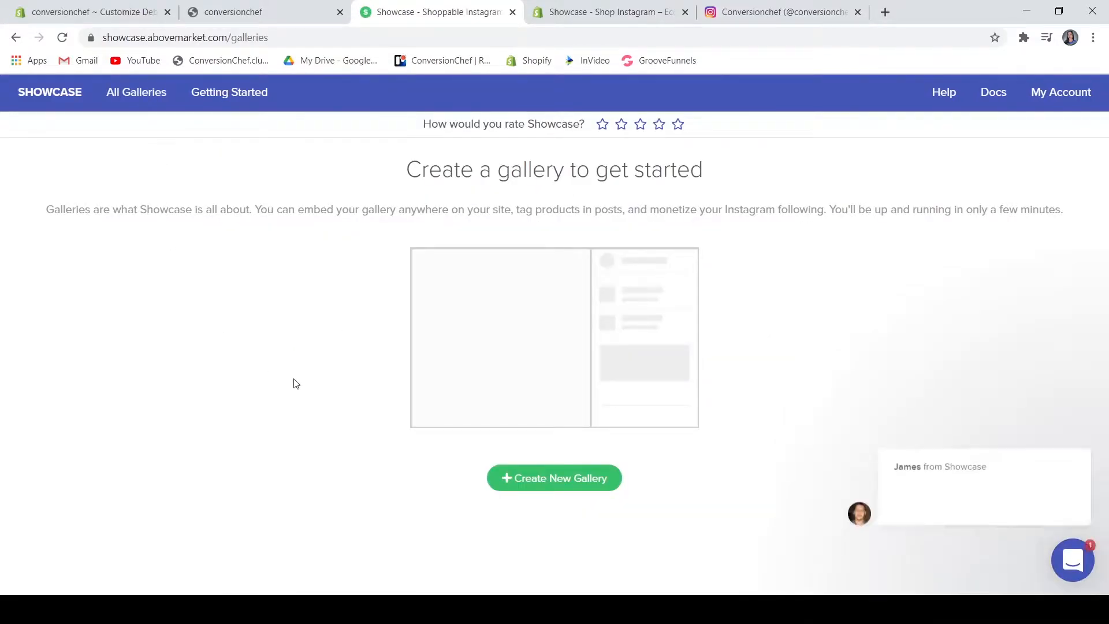
# Create a new gallery named Instagram Posts.
pyautogui.click(562, 487)
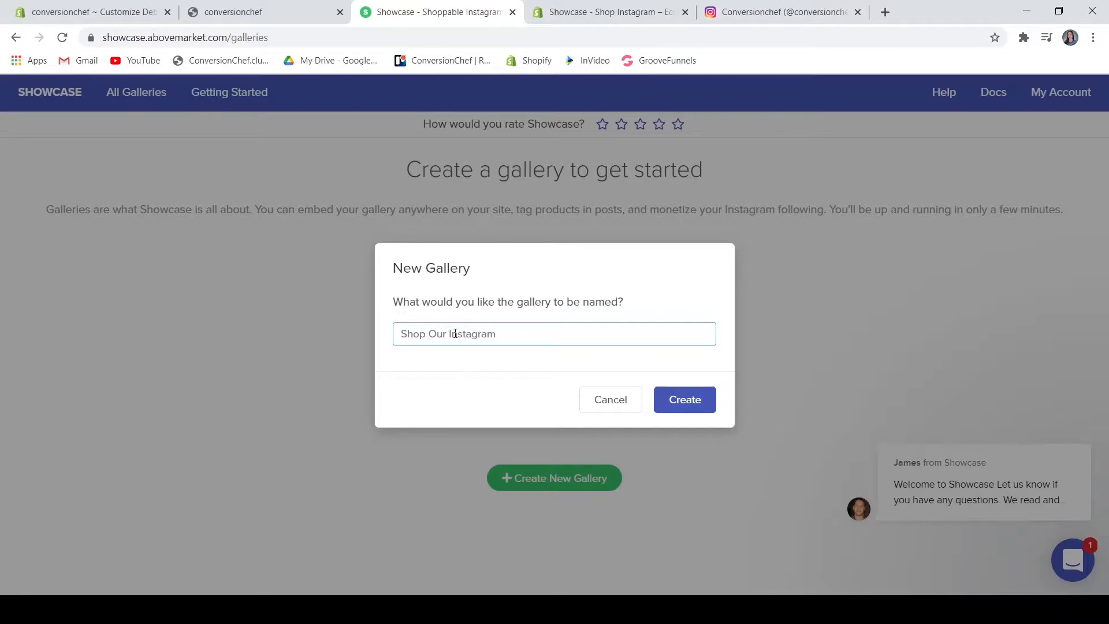
pyautogui.write('INSTAG')
pyautogui.click(532, 378)
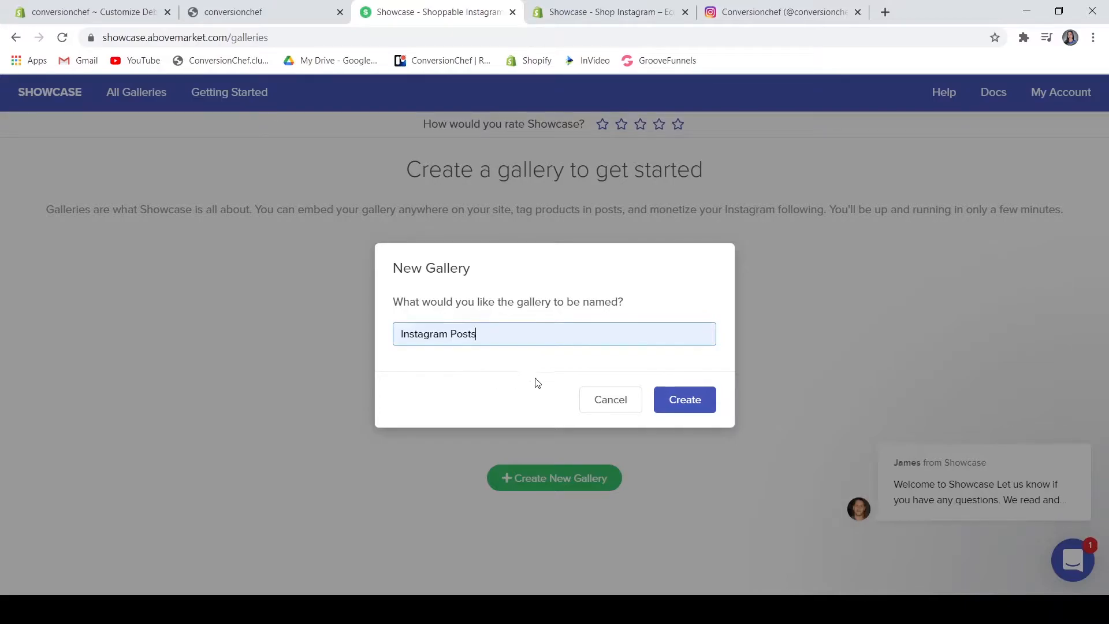
pyautogui.click(680, 408)
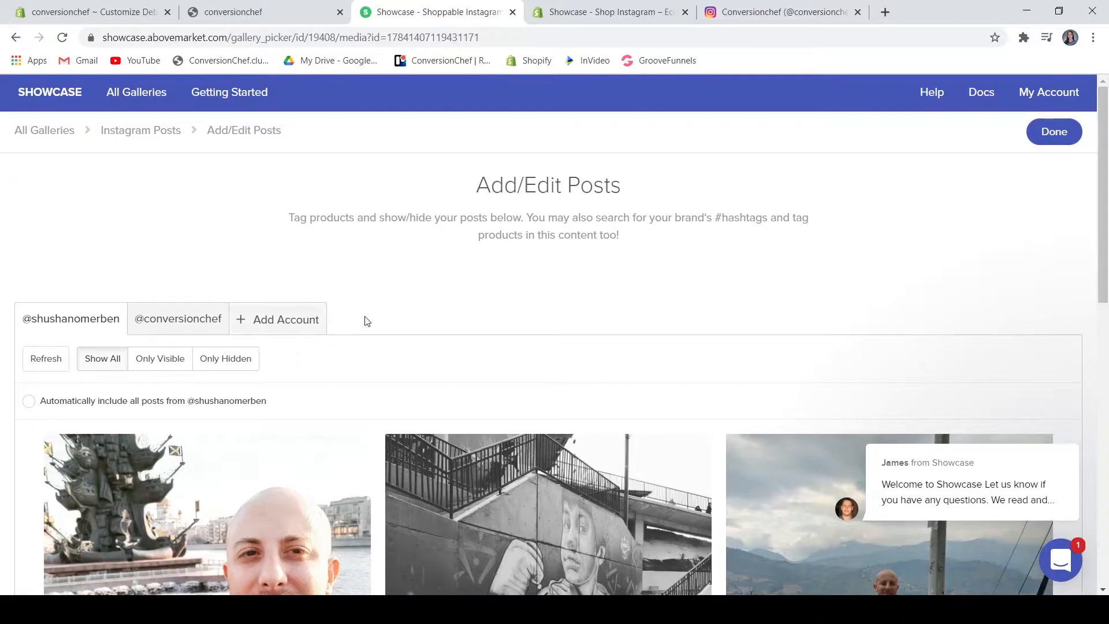
pyautogui.click(183, 329)
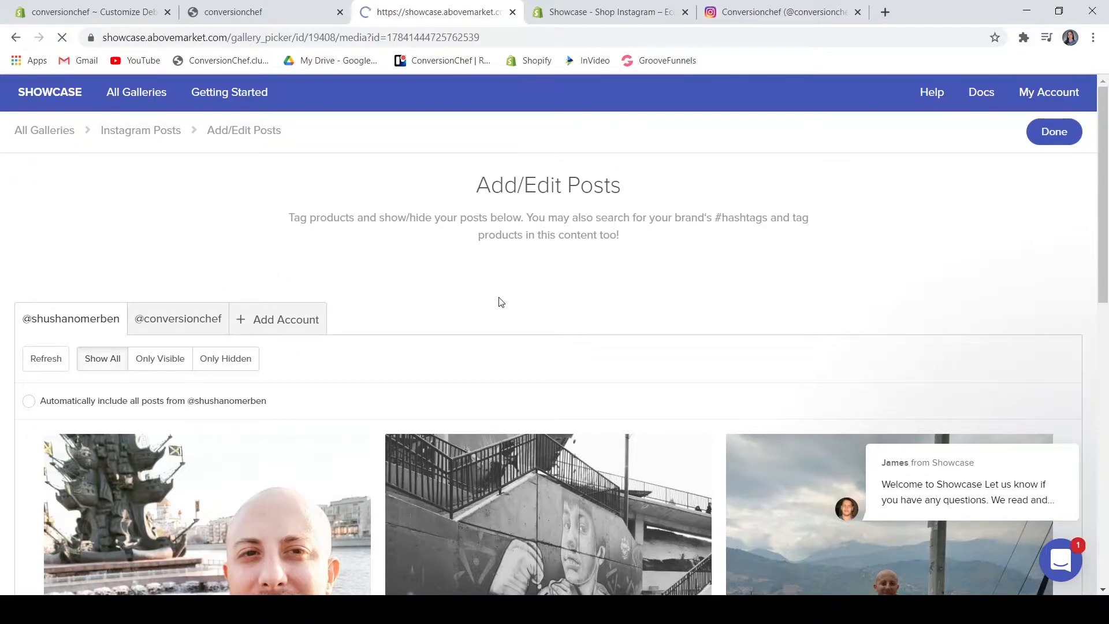
pyautogui.scroll(-3, 500, 303)
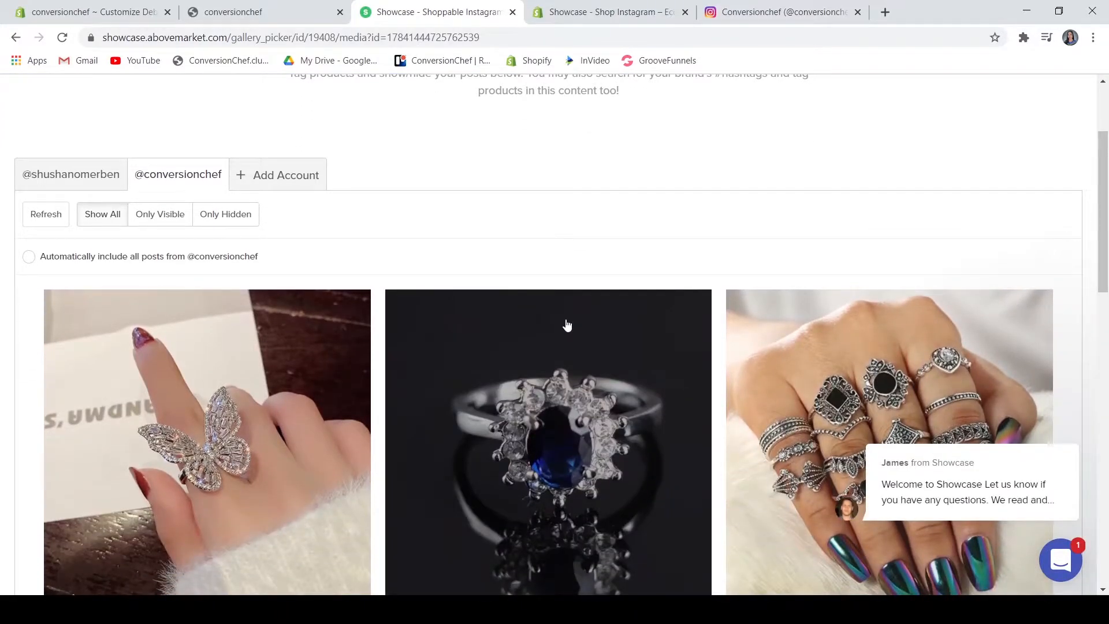
pyautogui.scroll(-5, 567, 325)
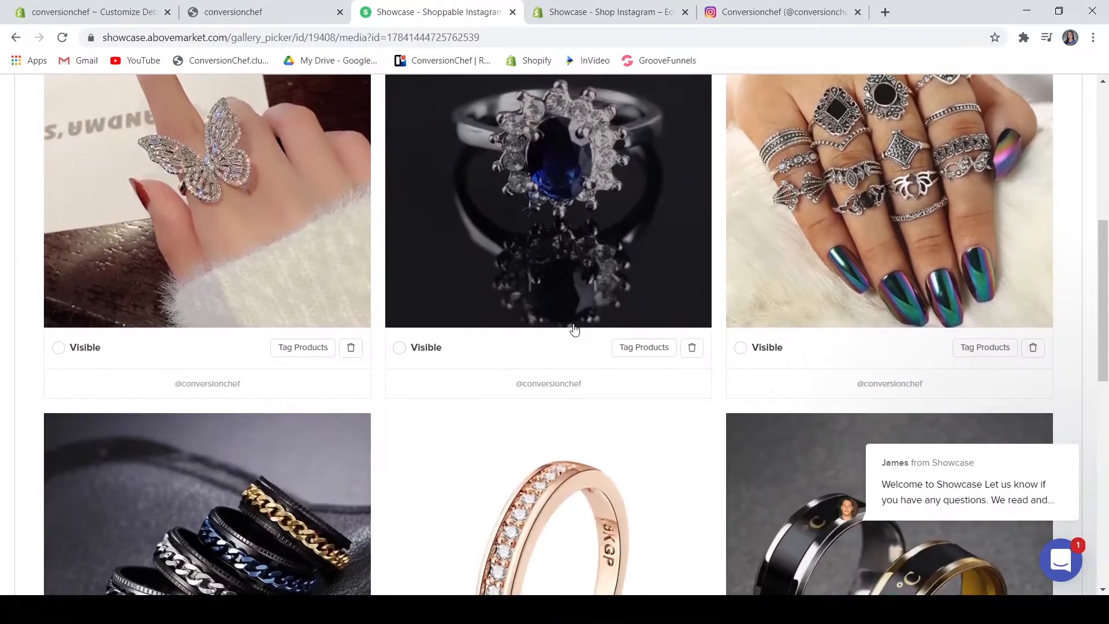
pyautogui.scroll(-4, 574, 330)
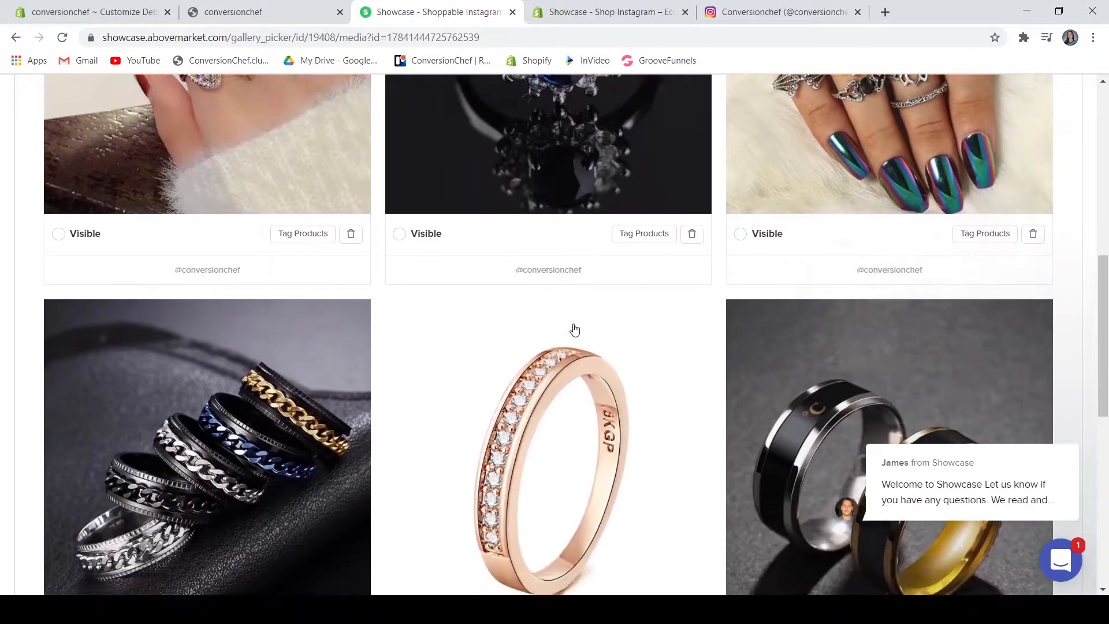
pyautogui.scroll(11, 576, 329)
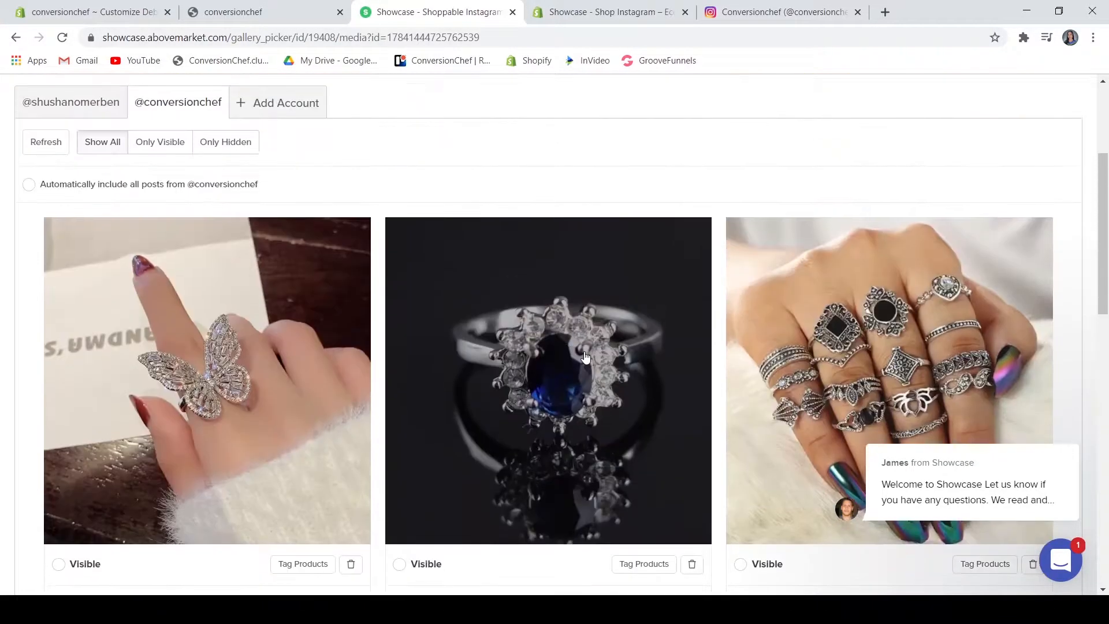
# Compare the posts on the conversionchef Instagram profile with the posts listed for that account in Showcase.
pyautogui.click(800, 10)
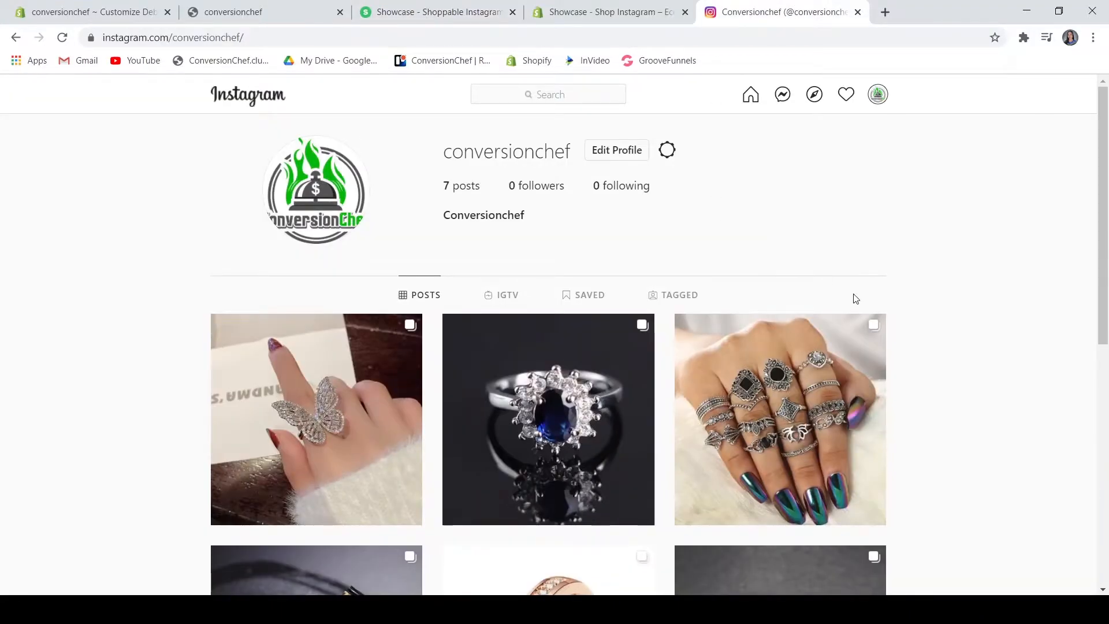
pyautogui.scroll(-7, 916, 311)
pyautogui.scroll(-2, 939, 314)
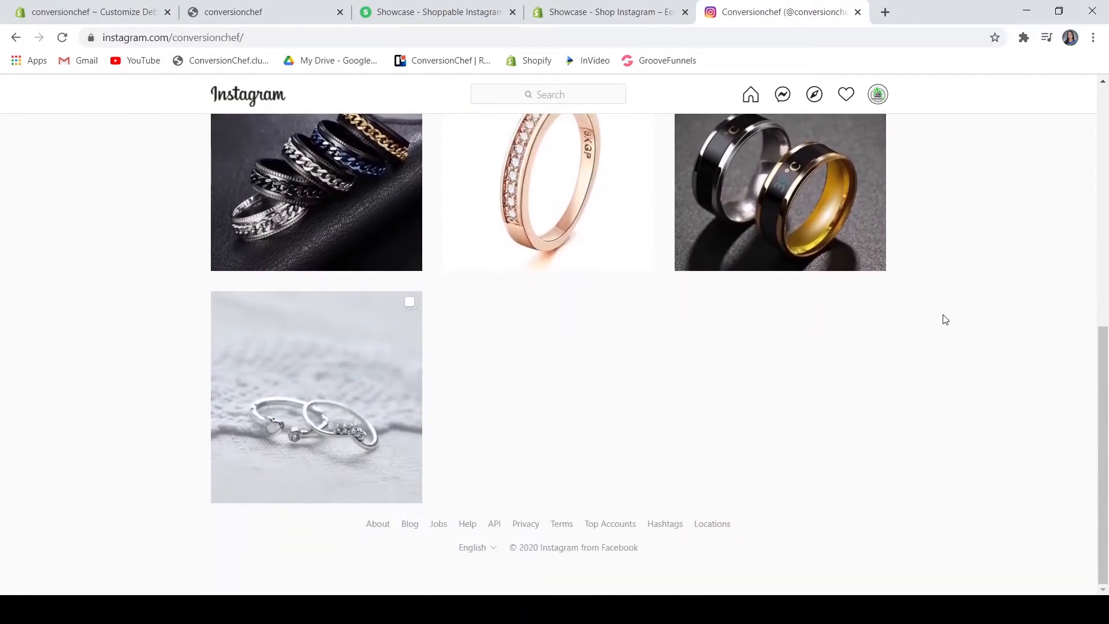
pyautogui.scroll(5, 942, 317)
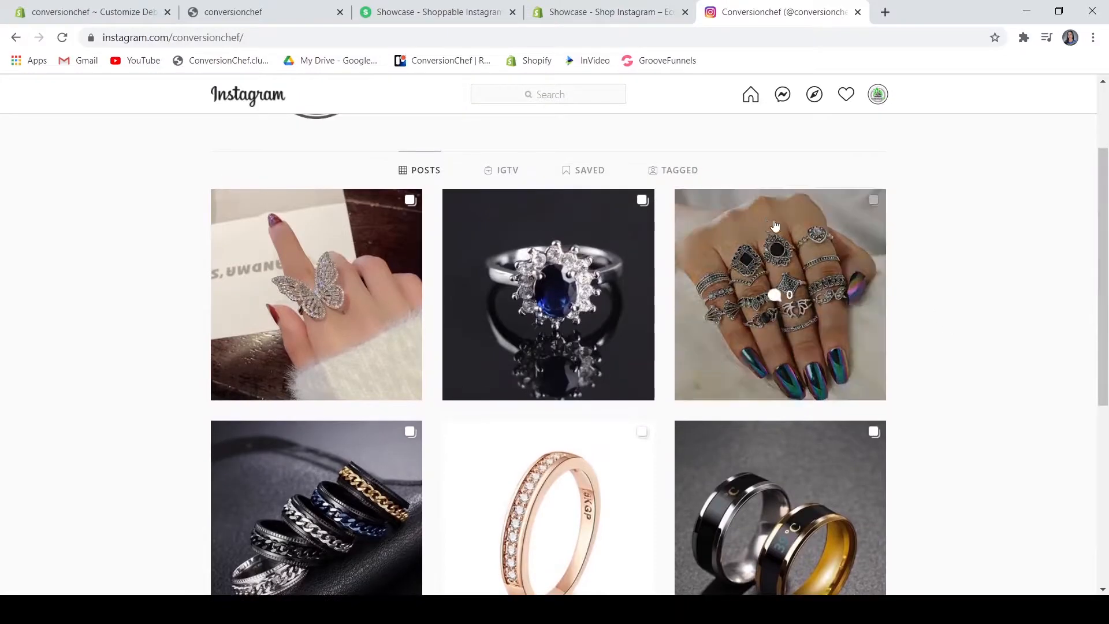
pyautogui.click(411, 8)
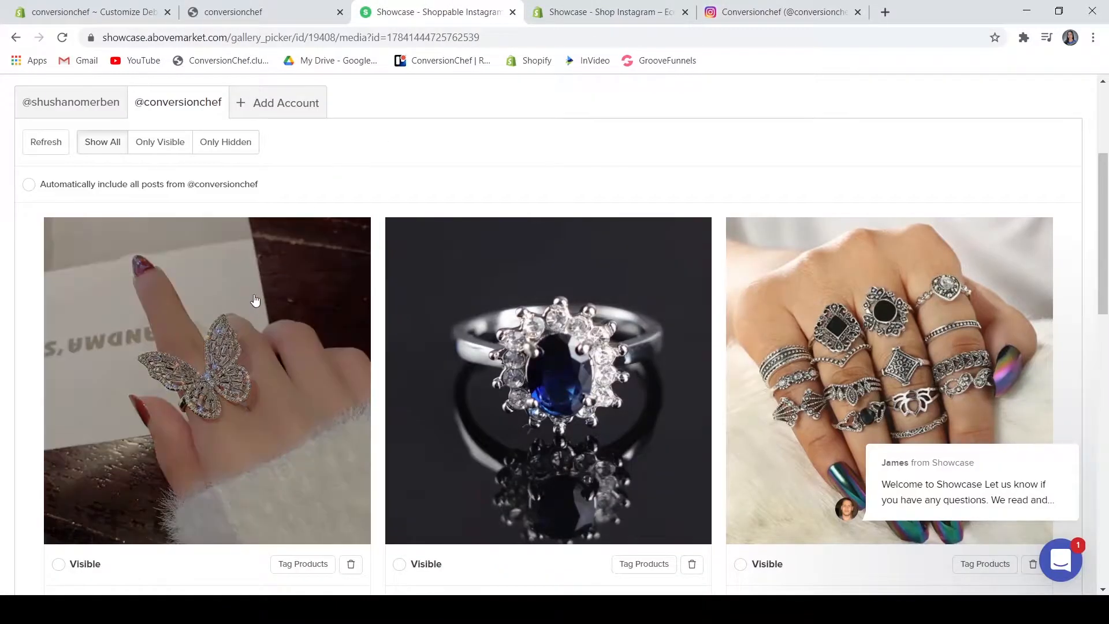
pyautogui.scroll(-7, 254, 275)
pyautogui.scroll(-8, 254, 271)
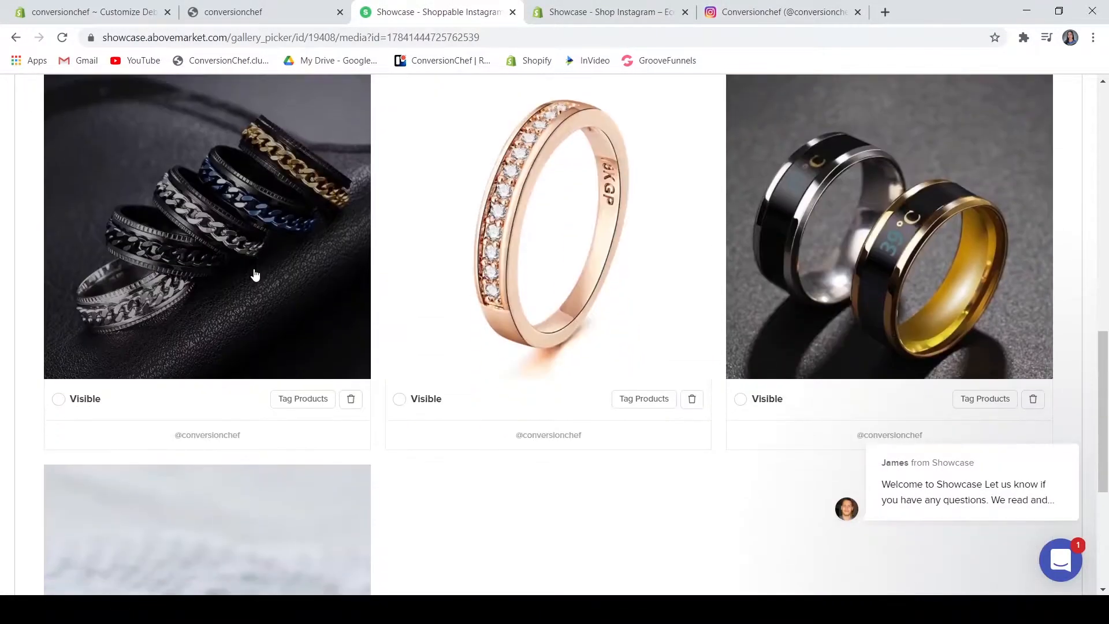
pyautogui.scroll(14, 255, 274)
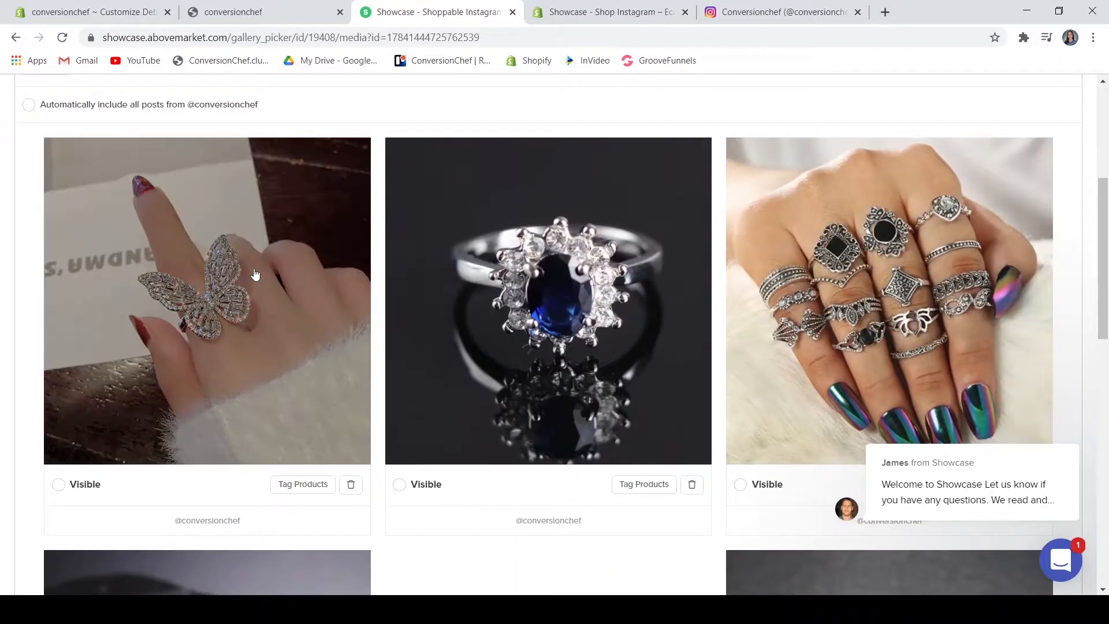
pyautogui.scroll(3, 255, 273)
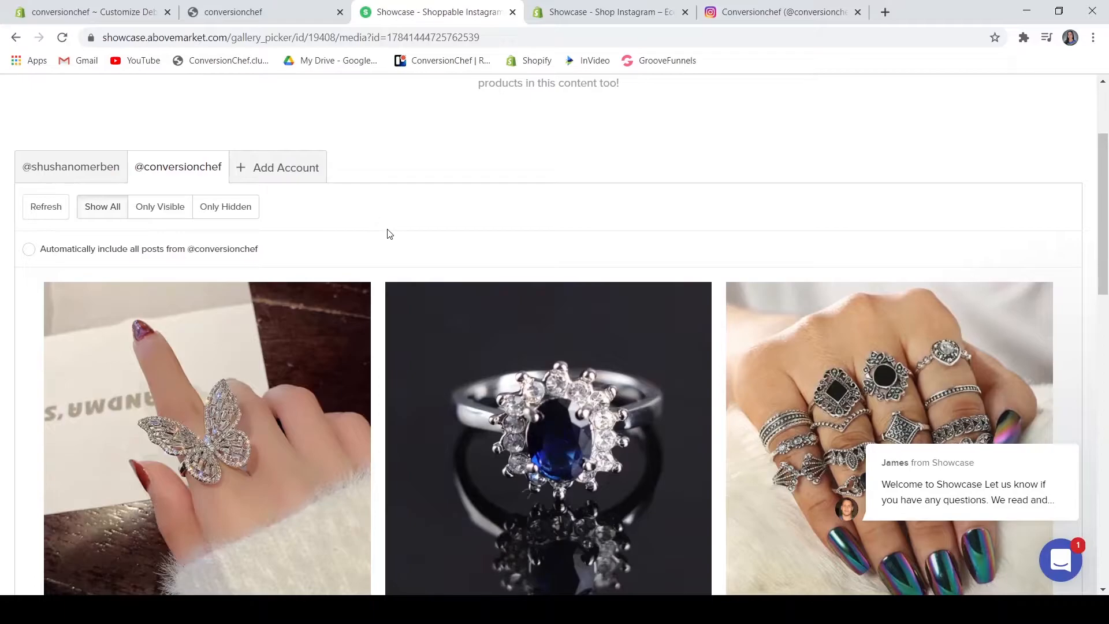
pyautogui.scroll(-4, 389, 233)
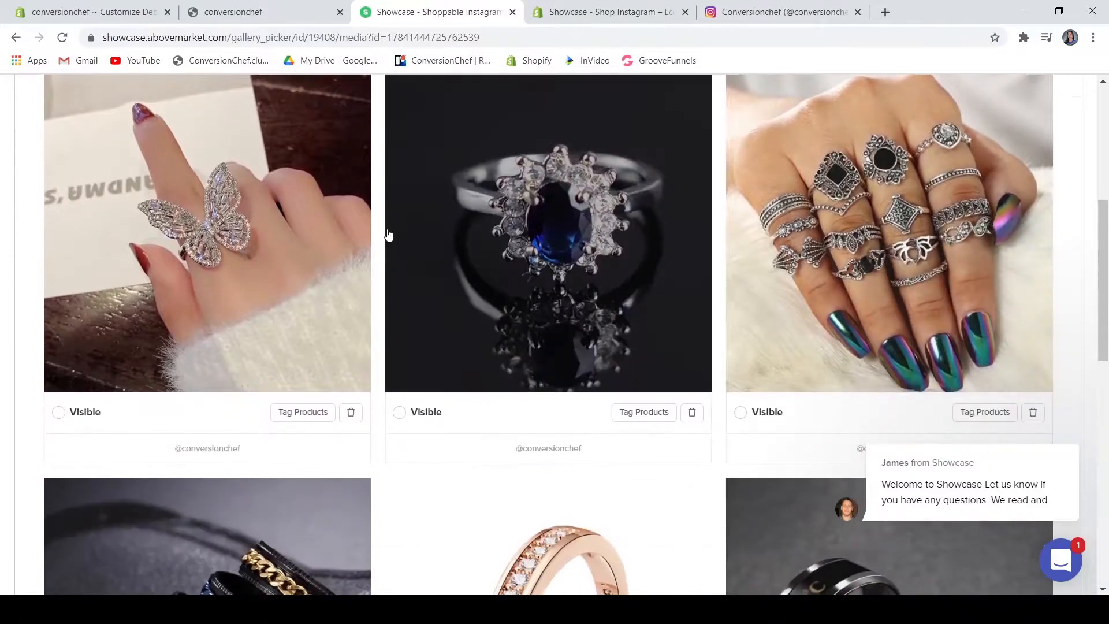
pyautogui.click(59, 413)
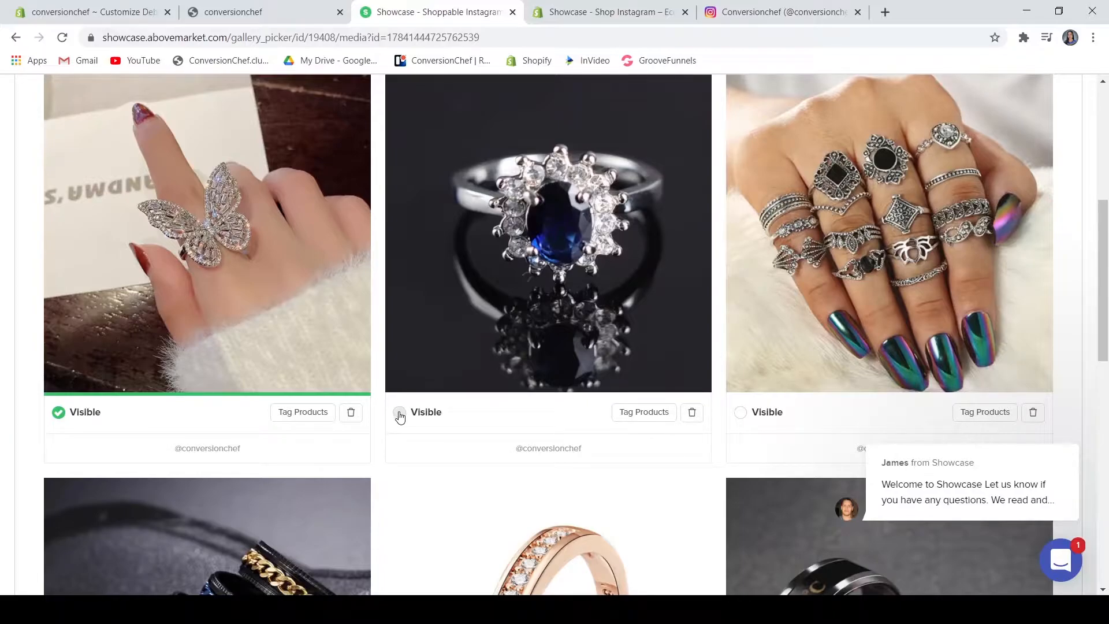
pyautogui.click(399, 413)
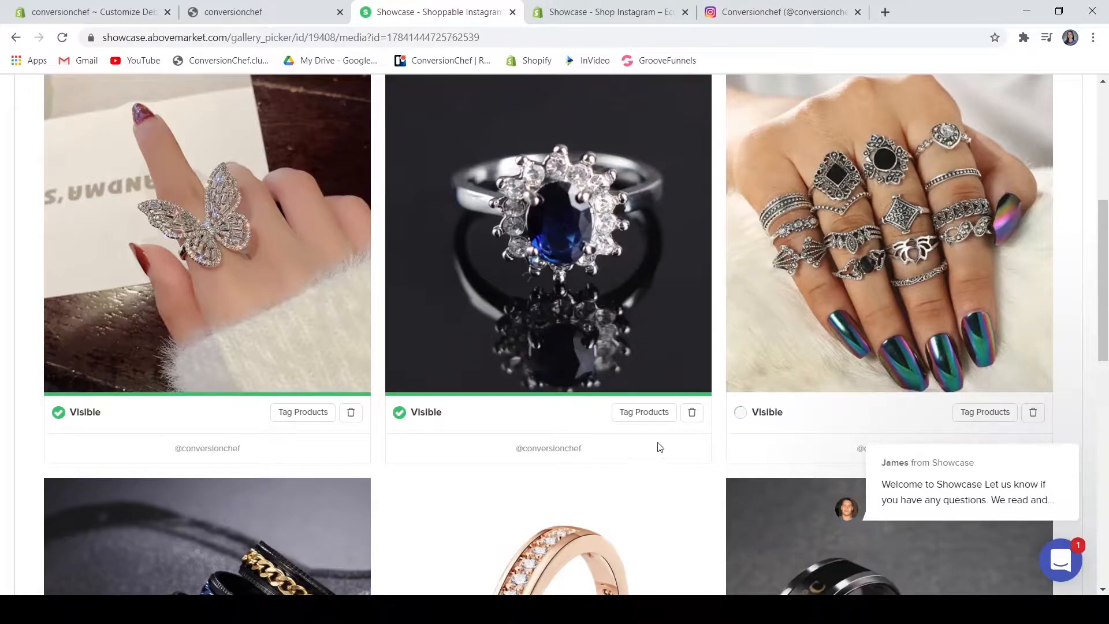
pyautogui.scroll(-7, 661, 447)
pyautogui.click(114, 401)
pyautogui.click(405, 395)
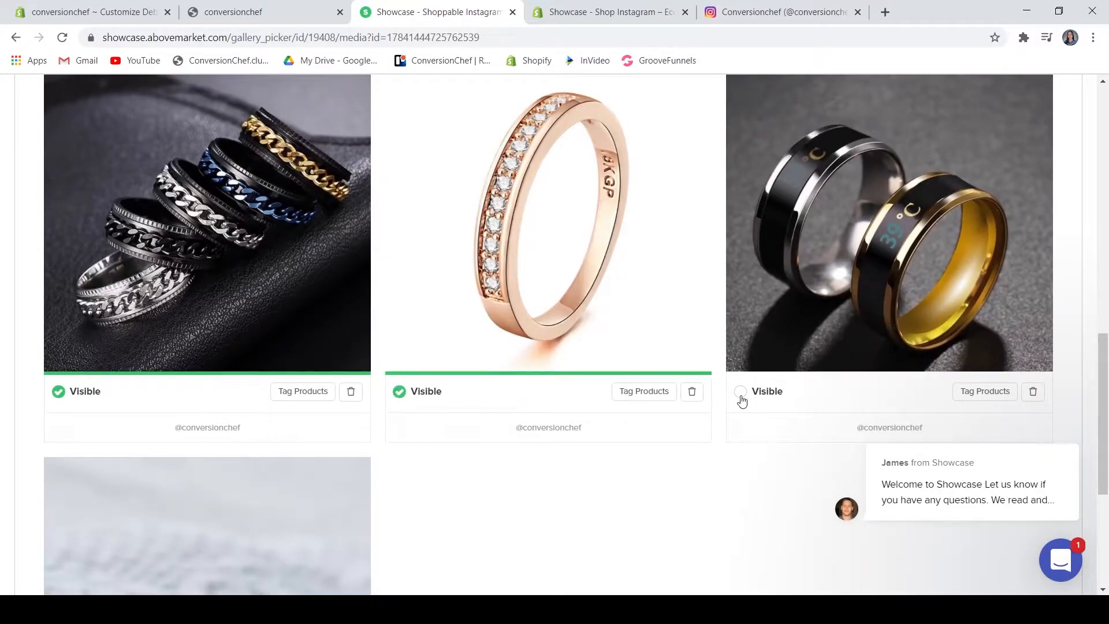
pyautogui.click(739, 394)
pyautogui.scroll(-5, 590, 453)
pyautogui.click(54, 514)
pyautogui.scroll(6, 669, 361)
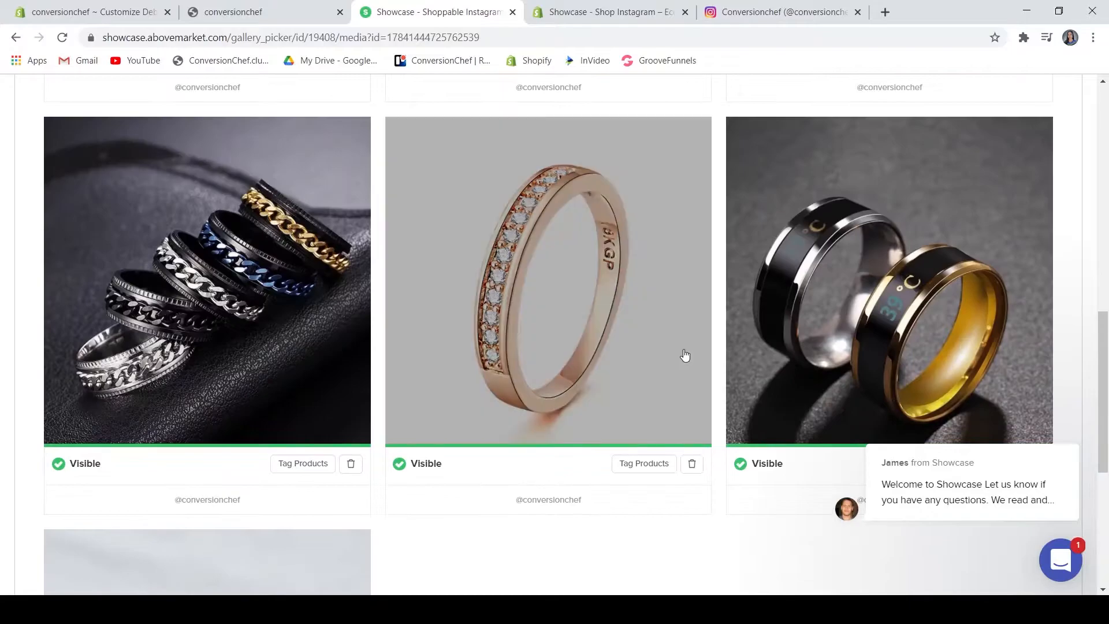
pyautogui.scroll(11, 684, 355)
# Tag the post of the hand with many rings with the Creative Dragonfly Lotus Leaf Ring, placing the marker on the round black-stone ring.
pyautogui.scroll(-3, 729, 406)
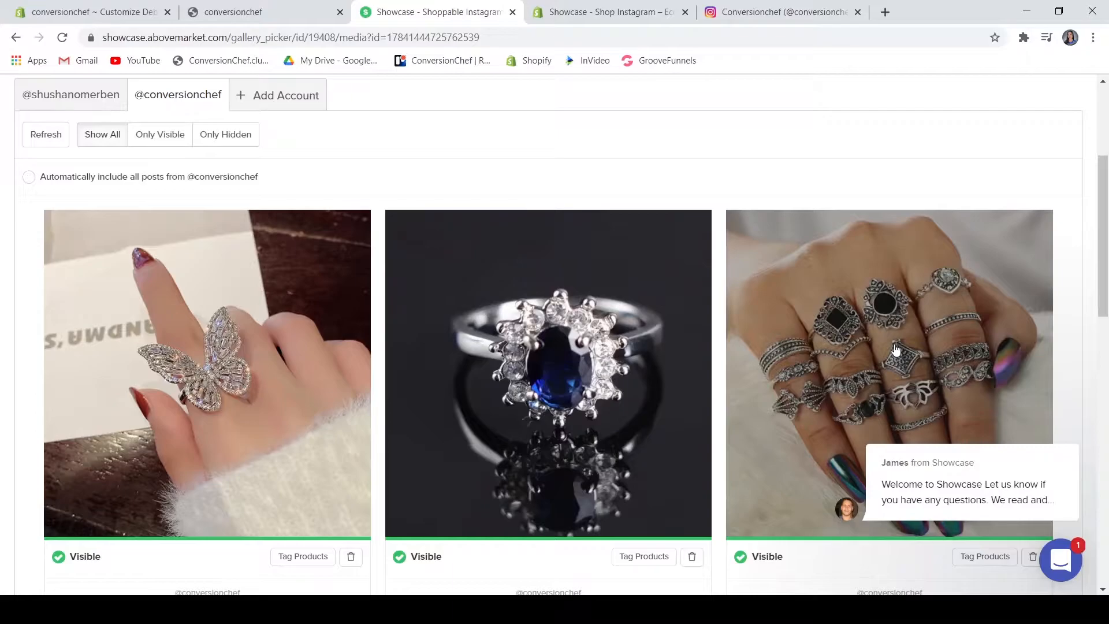
pyautogui.scroll(-2, 895, 350)
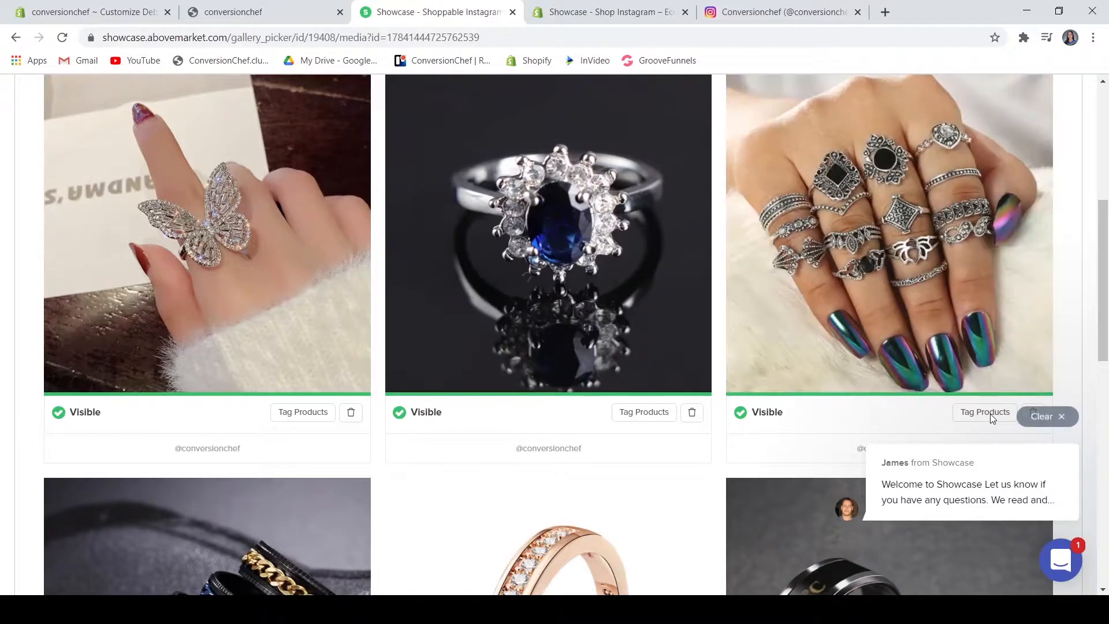
pyautogui.click(985, 412)
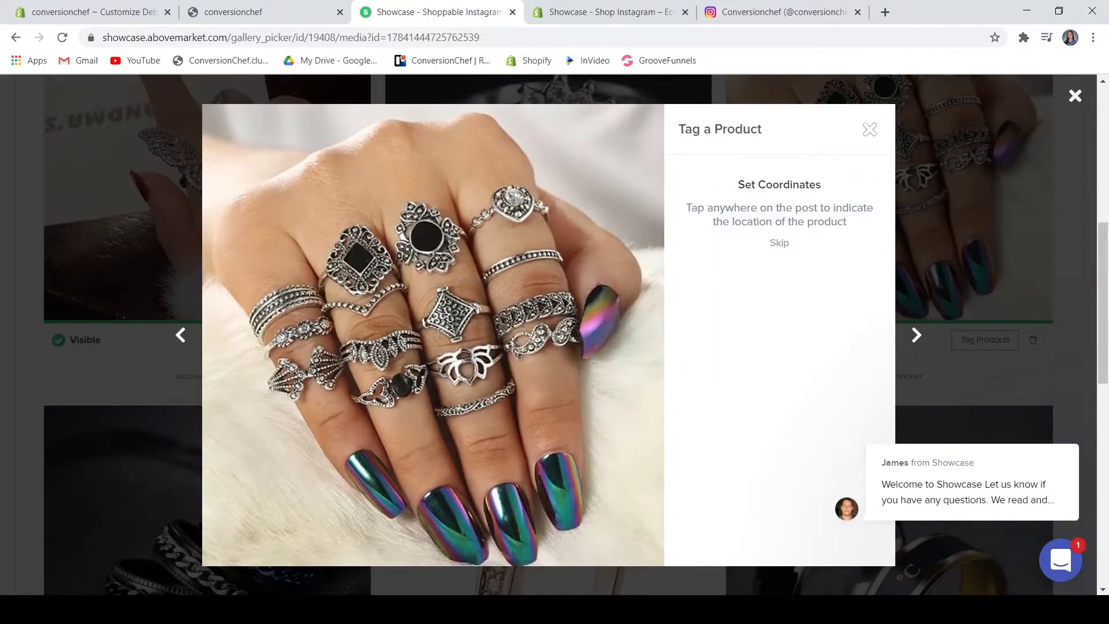
pyautogui.click(381, 174)
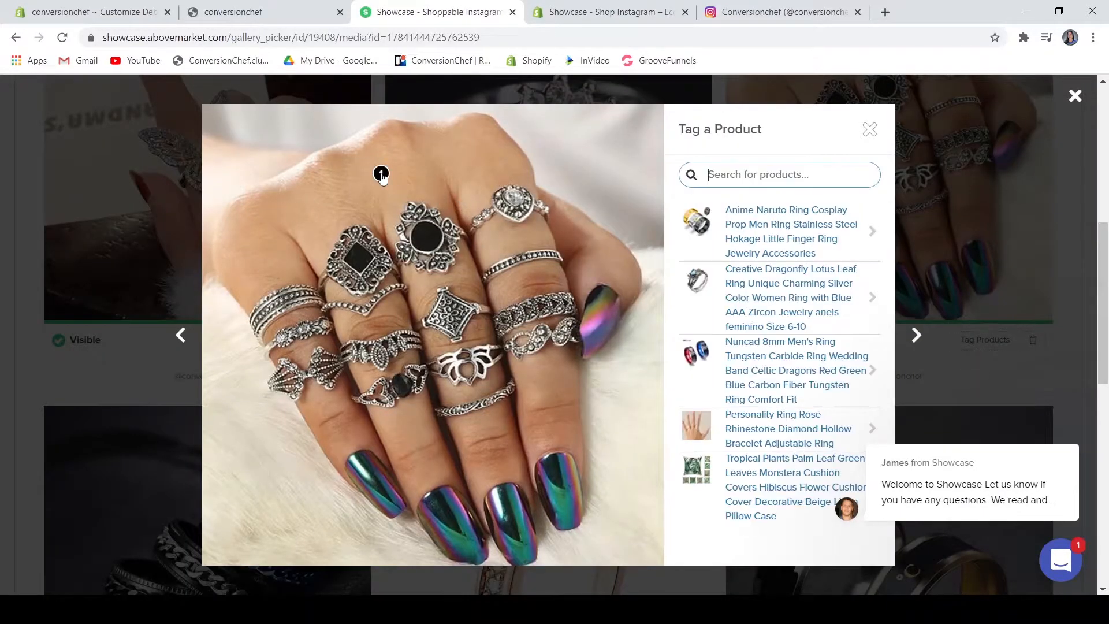
pyautogui.click(424, 233)
pyautogui.click(750, 186)
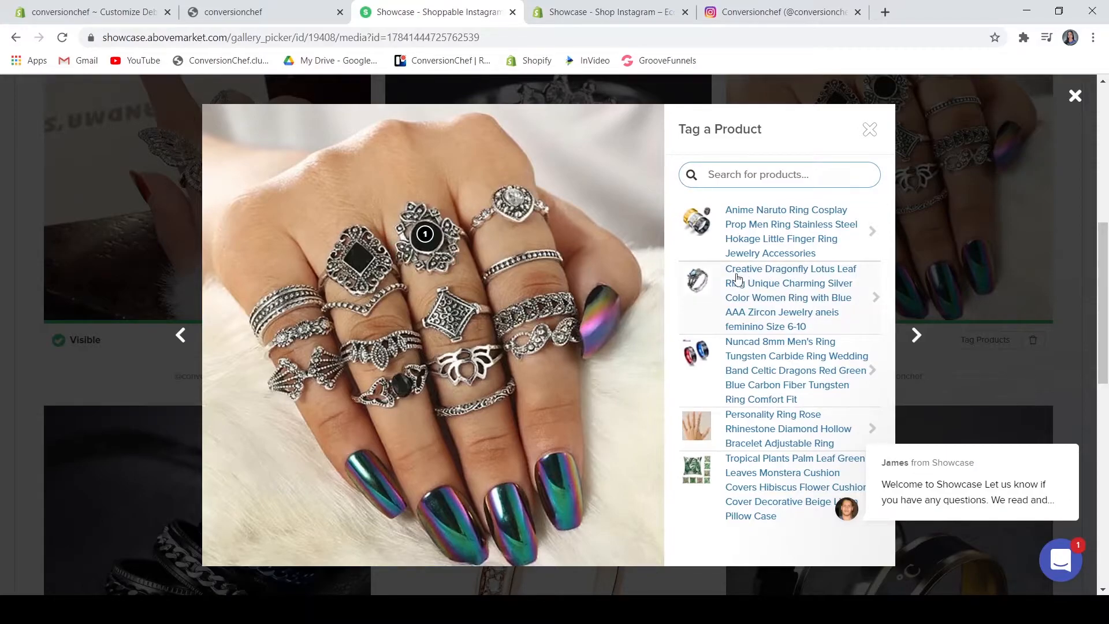
pyautogui.click(717, 292)
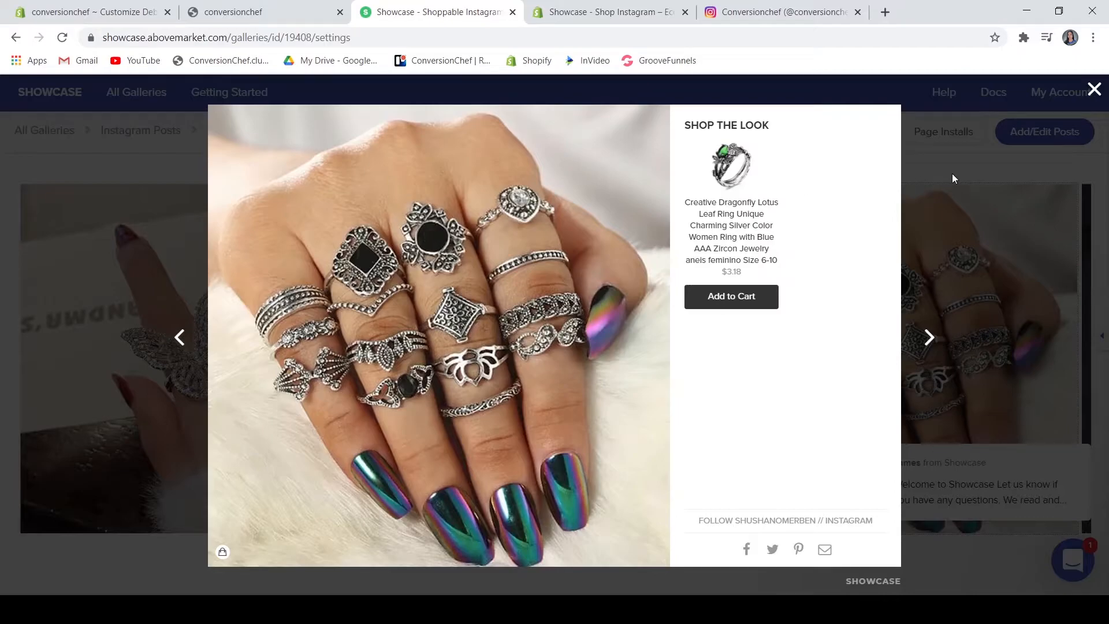
# Close the Shop the Look preview and finish editing the posts to return to the Instagram Posts gallery overview.
pyautogui.click(1095, 91)
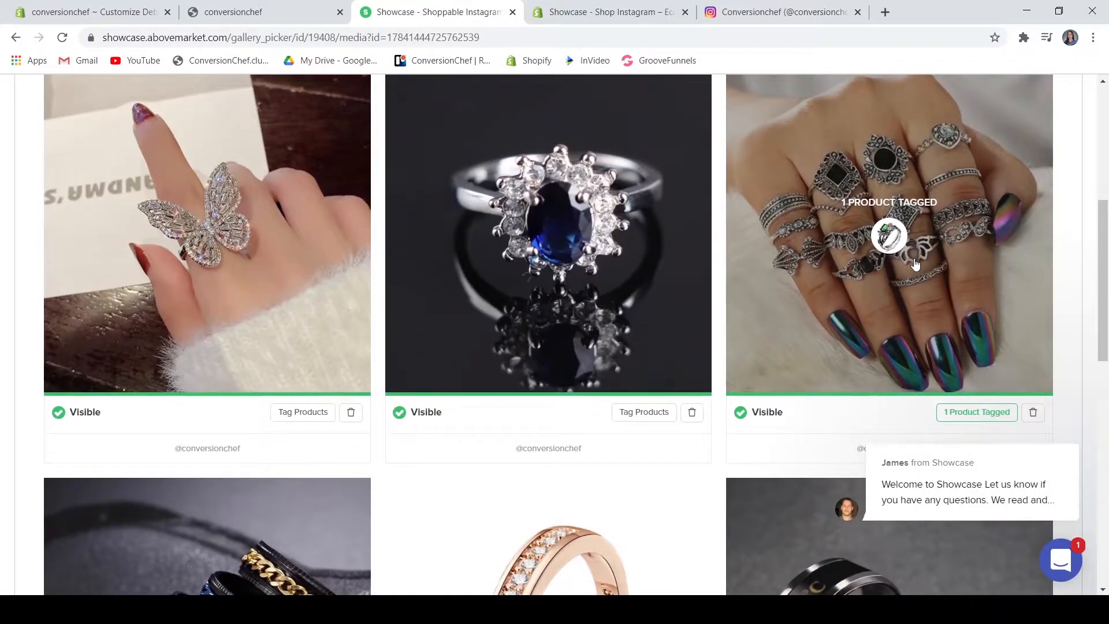
pyautogui.scroll(6, 641, 378)
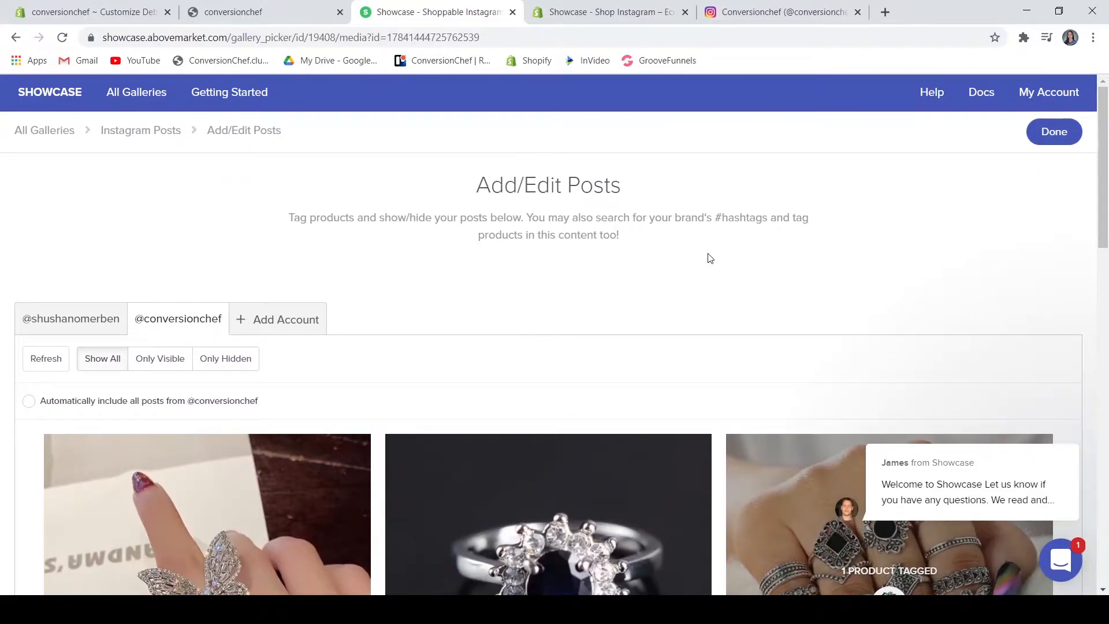
pyautogui.click(1041, 135)
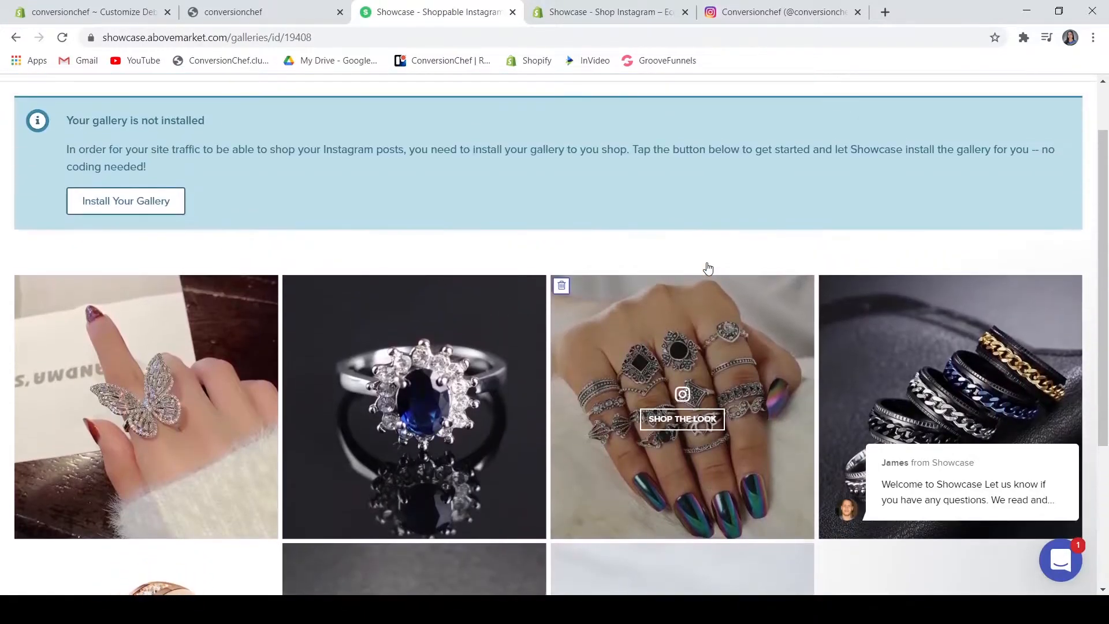
pyautogui.scroll(2, 710, 267)
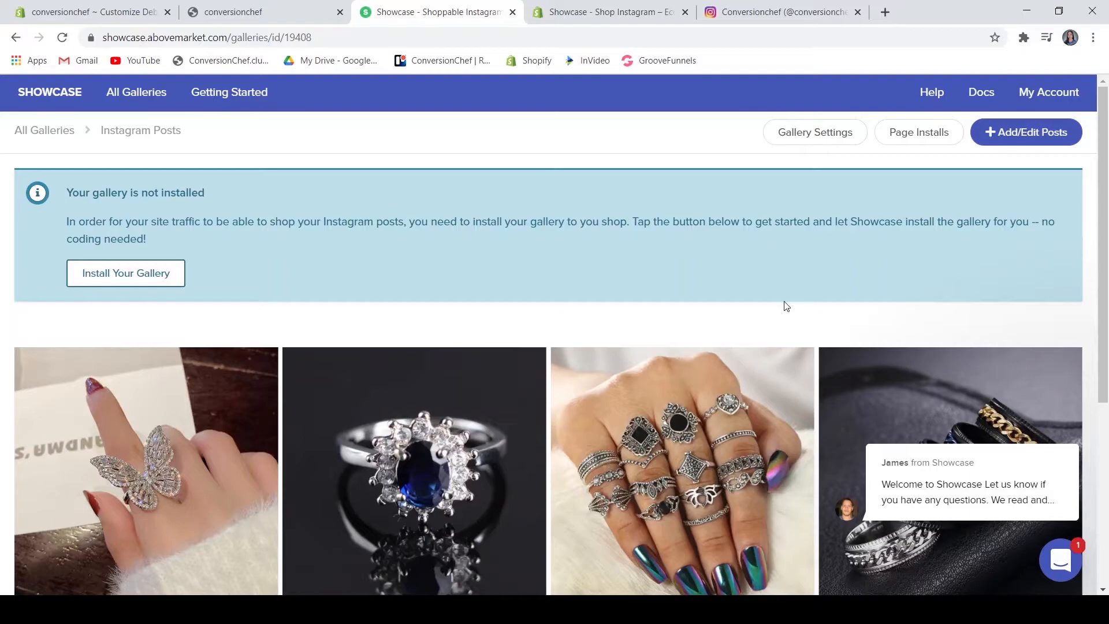
# Try to change the Instagram Posts gallery's layout to Slider in its gallery settings.
pyautogui.click(816, 131)
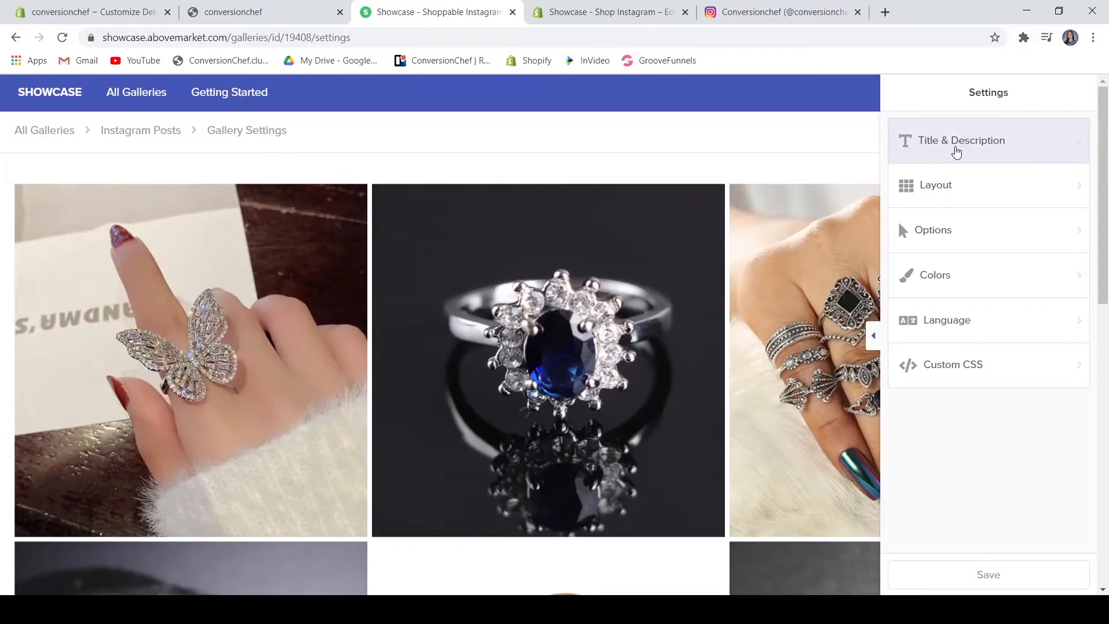
pyautogui.click(931, 186)
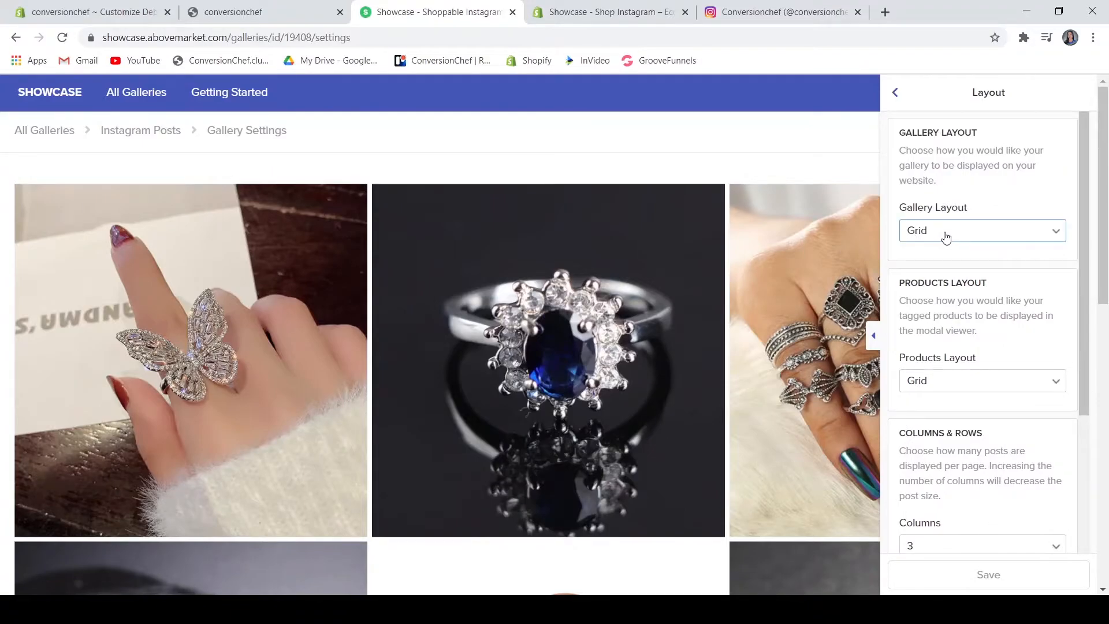
pyautogui.click(946, 237)
pyautogui.click(933, 280)
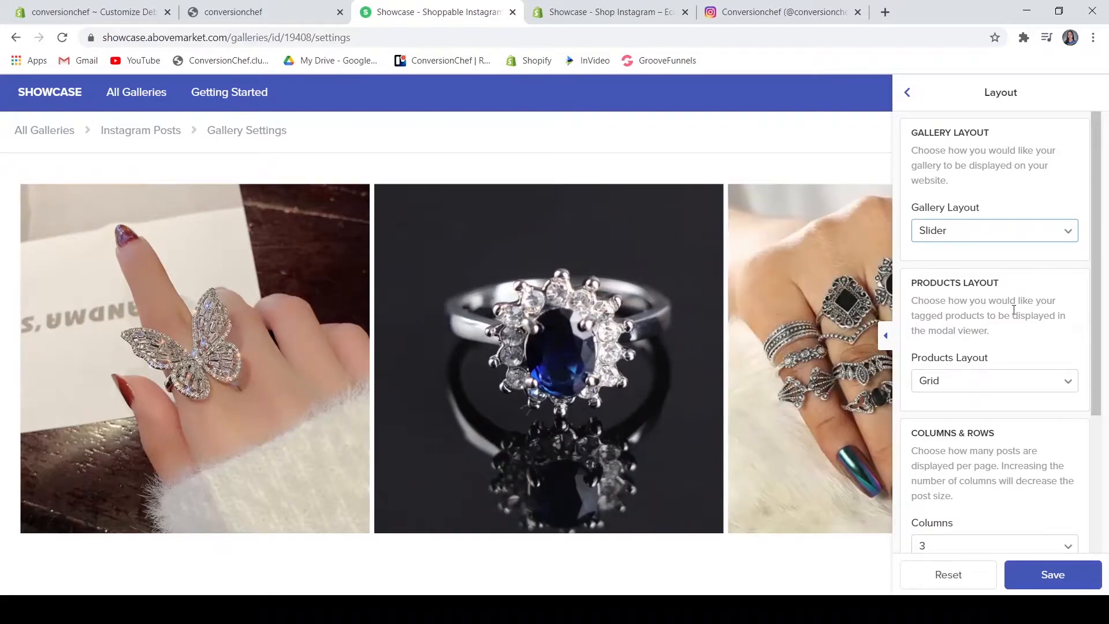
pyautogui.scroll(-5, 975, 310)
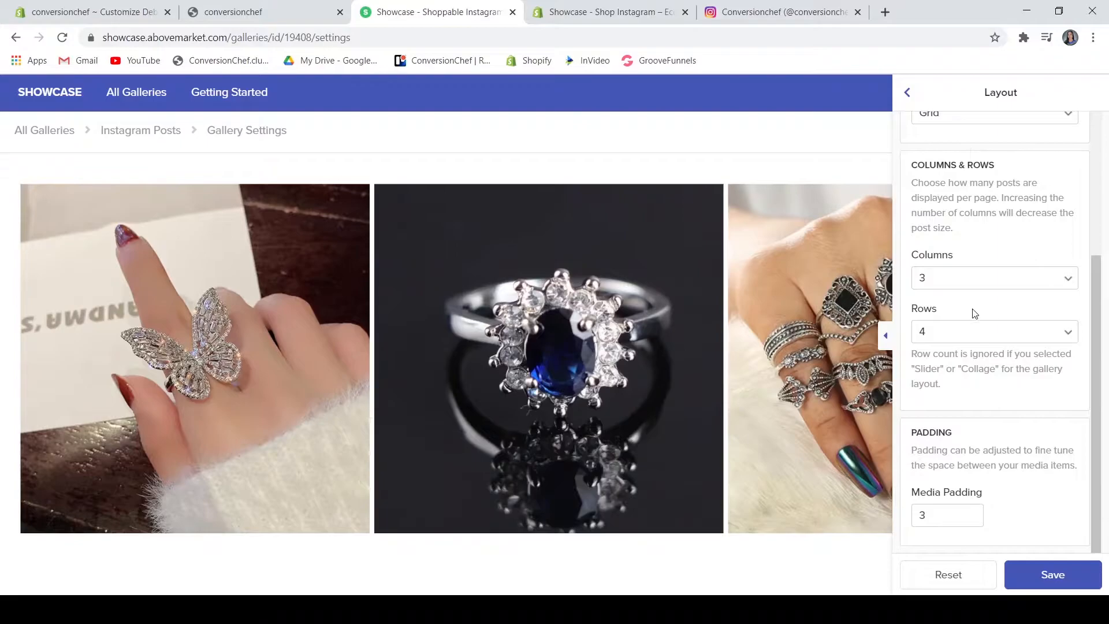
pyautogui.scroll(5, 976, 335)
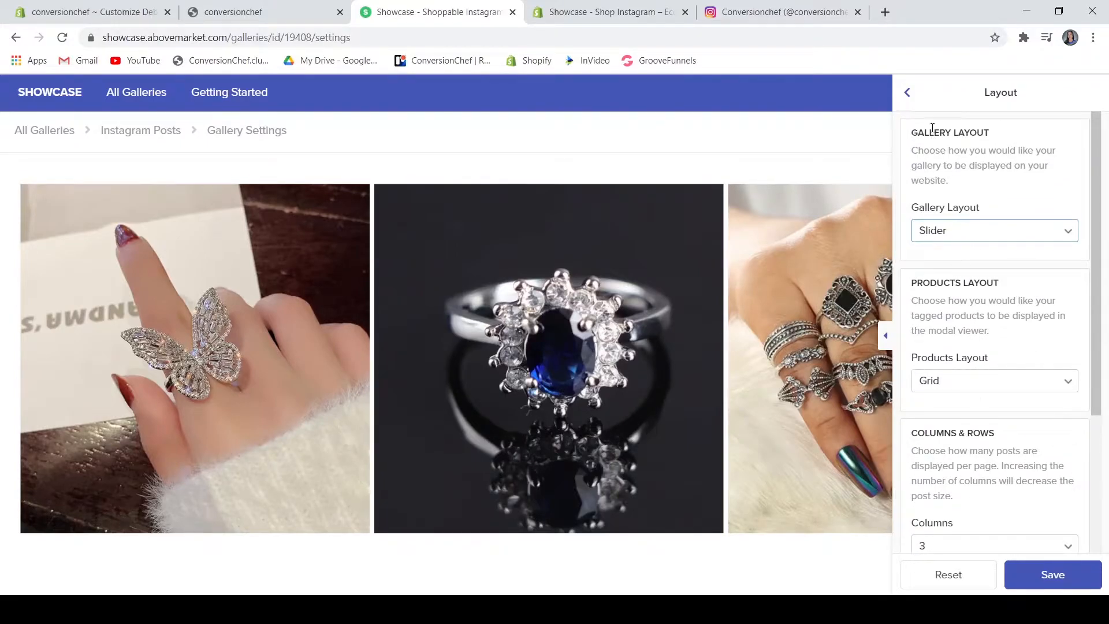
pyautogui.click(908, 92)
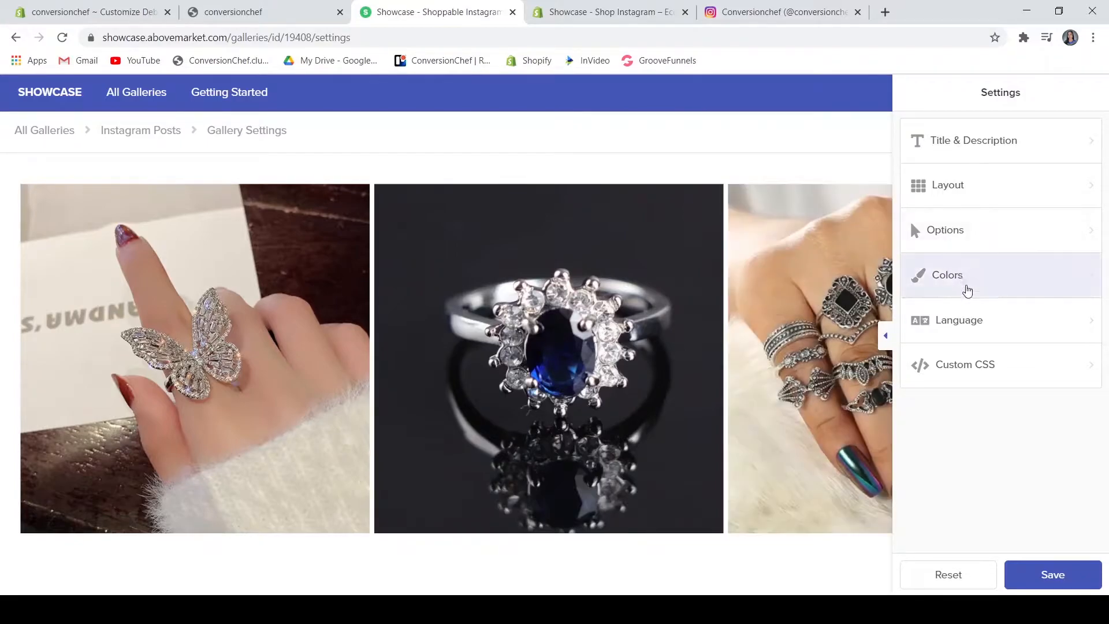
# Review the call-to-action, product and cart wording in the gallery's Language settings and save the gallery settings.
pyautogui.click(971, 327)
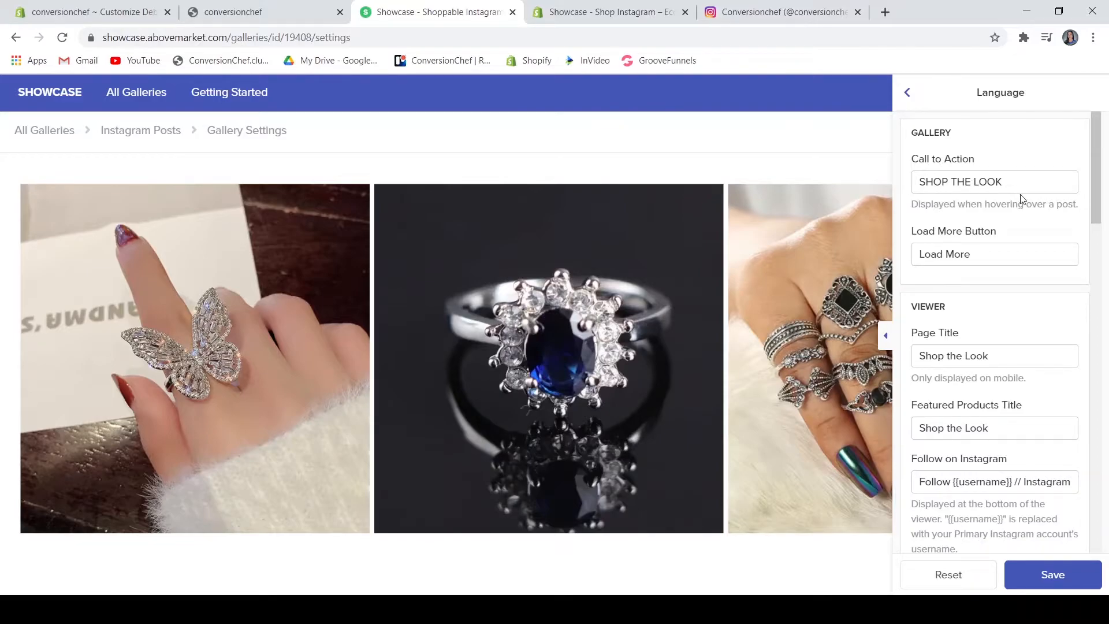
pyautogui.scroll(-5, 1023, 196)
pyautogui.scroll(-6, 1024, 197)
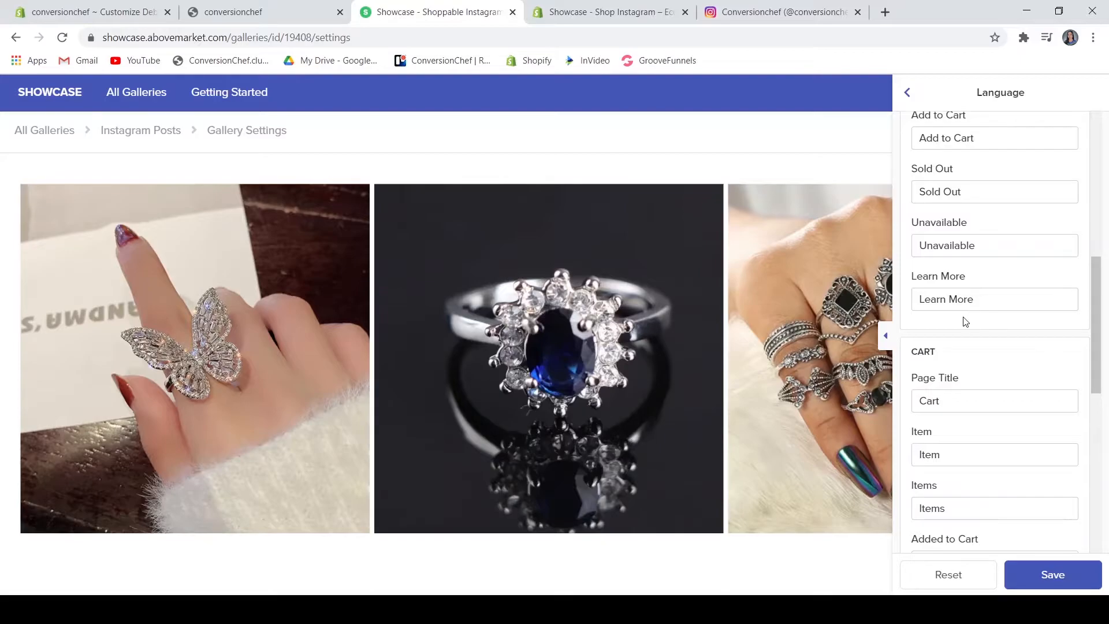
pyautogui.scroll(-5, 963, 320)
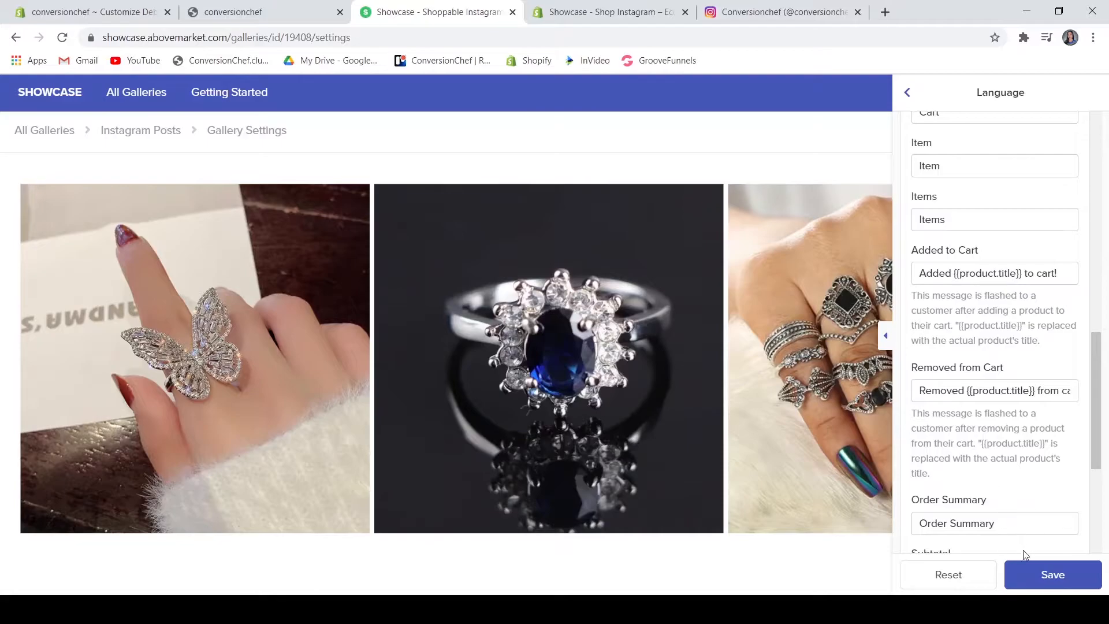
pyautogui.click(1052, 575)
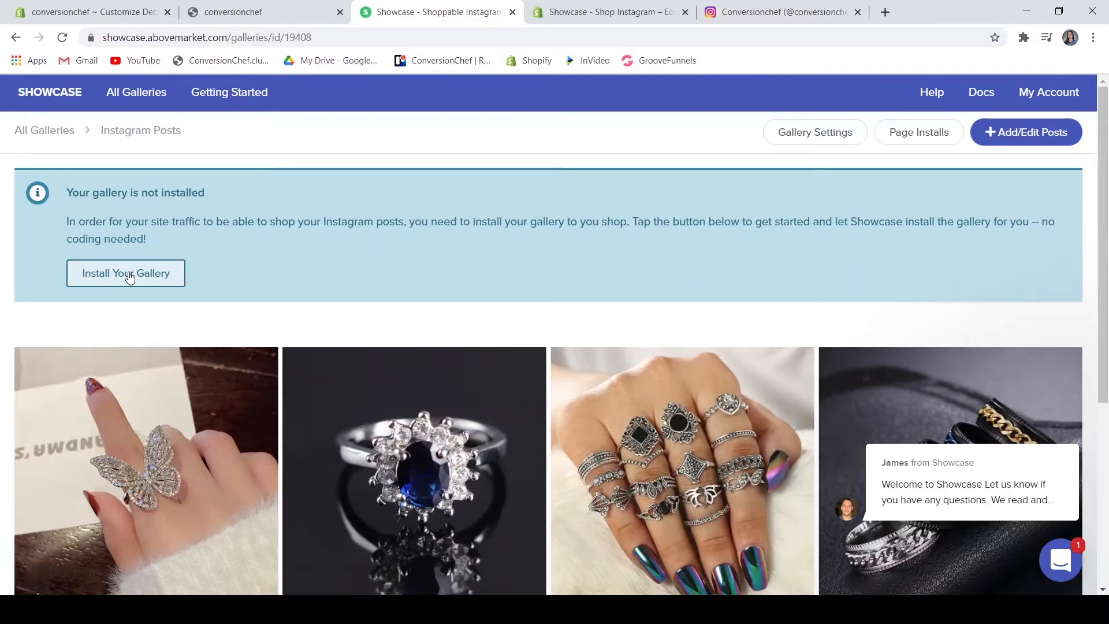
# Open the installation options for the Instagram Posts gallery and copy the JavaScript embed snippet from Advanced Installation.
pyautogui.click(163, 277)
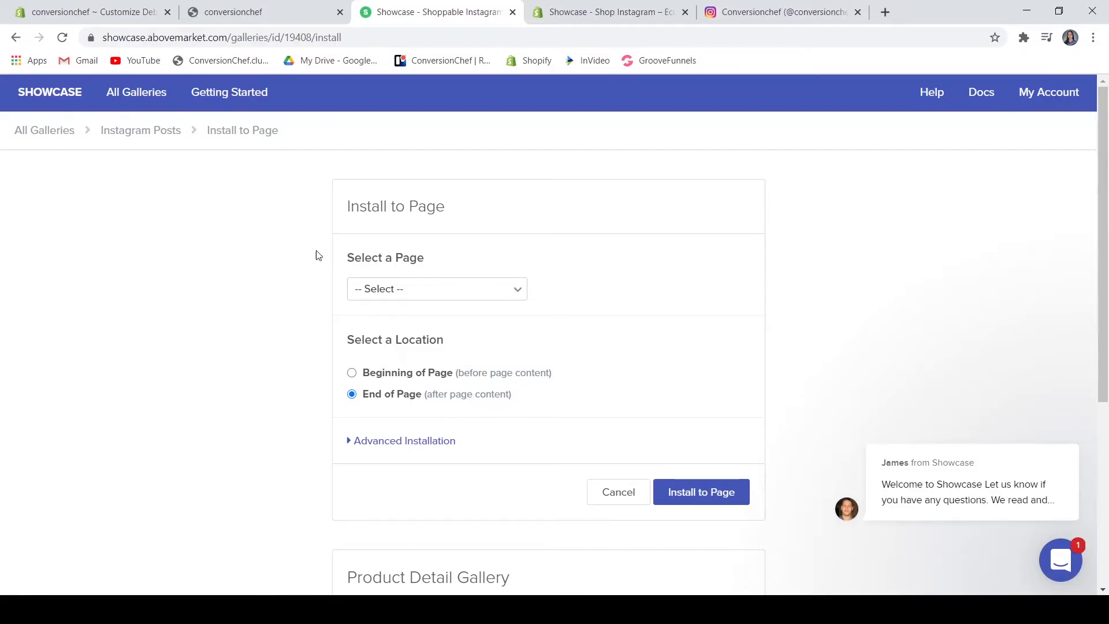
pyautogui.click(397, 289)
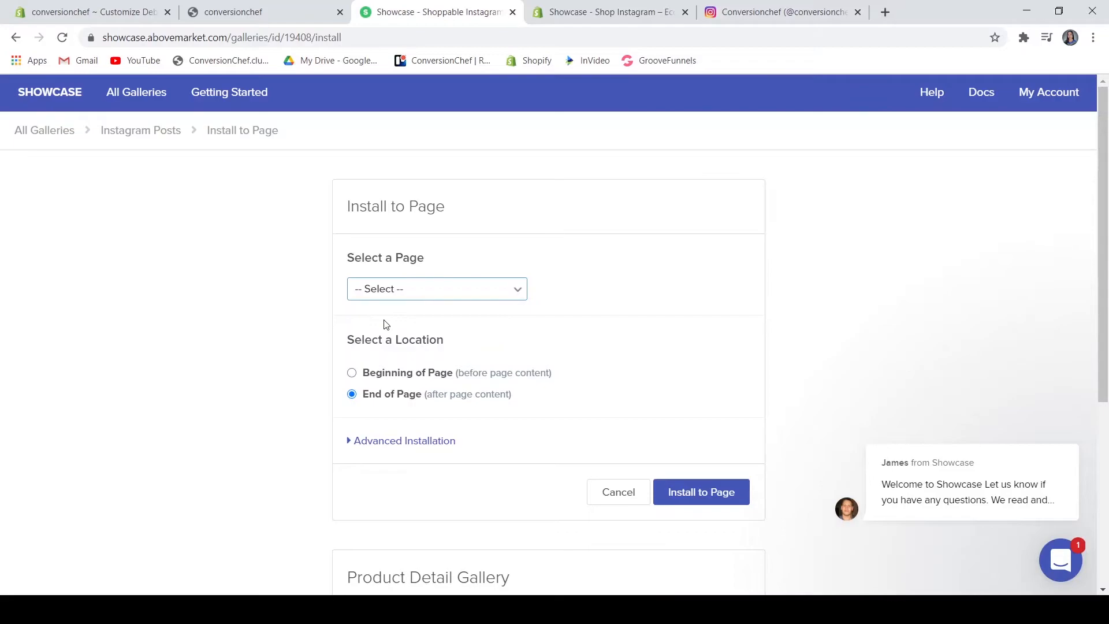
pyautogui.click(644, 254)
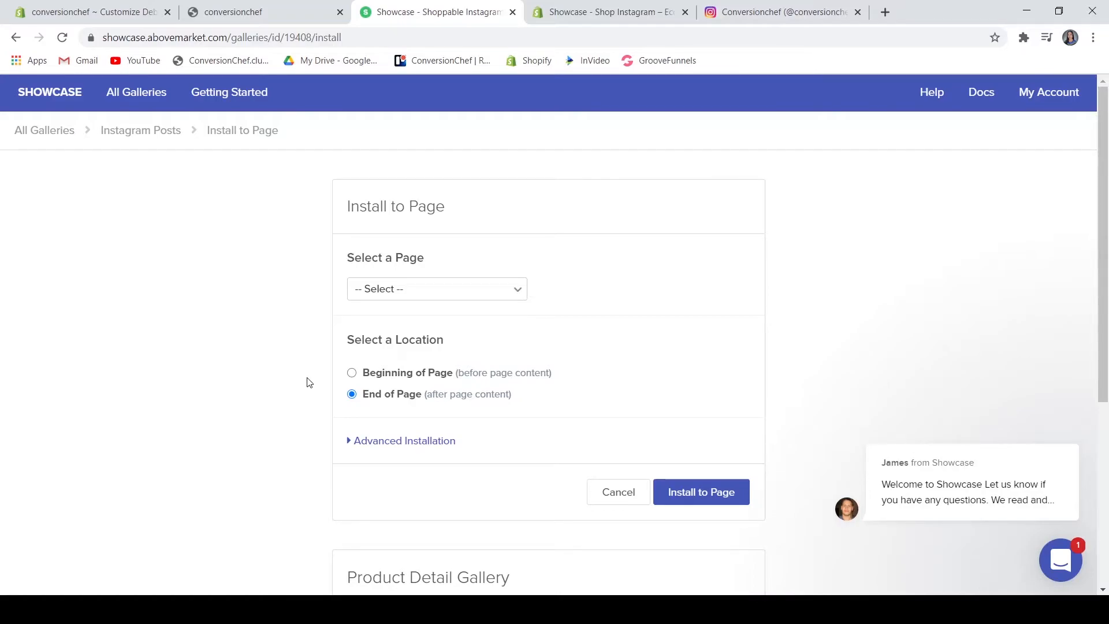
pyautogui.scroll(-1, 309, 382)
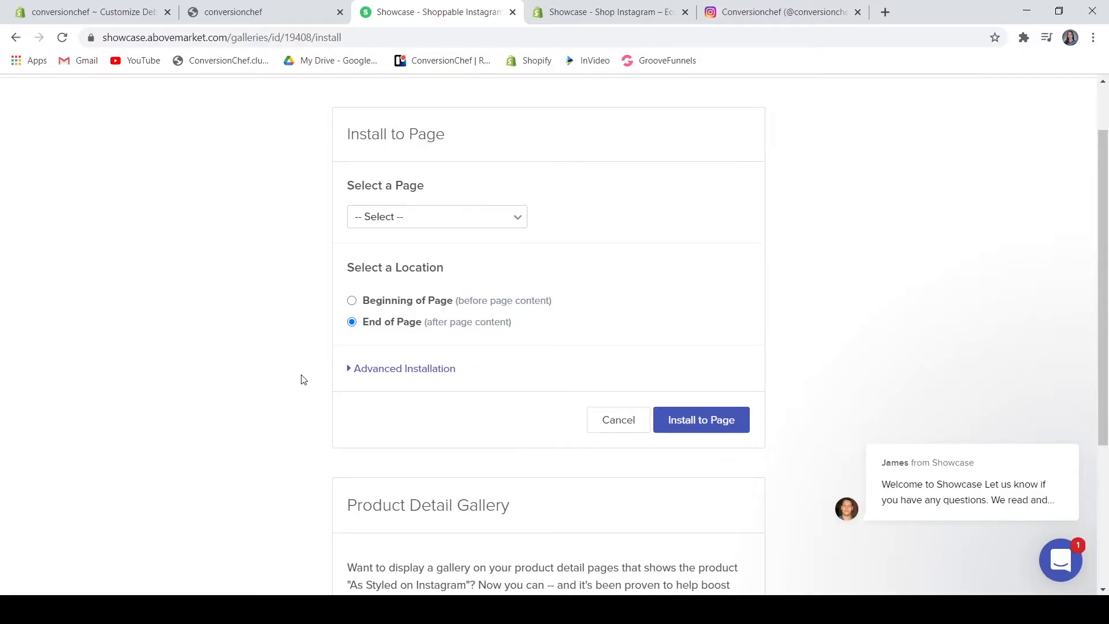
pyautogui.click(416, 370)
pyautogui.scroll(3, 458, 354)
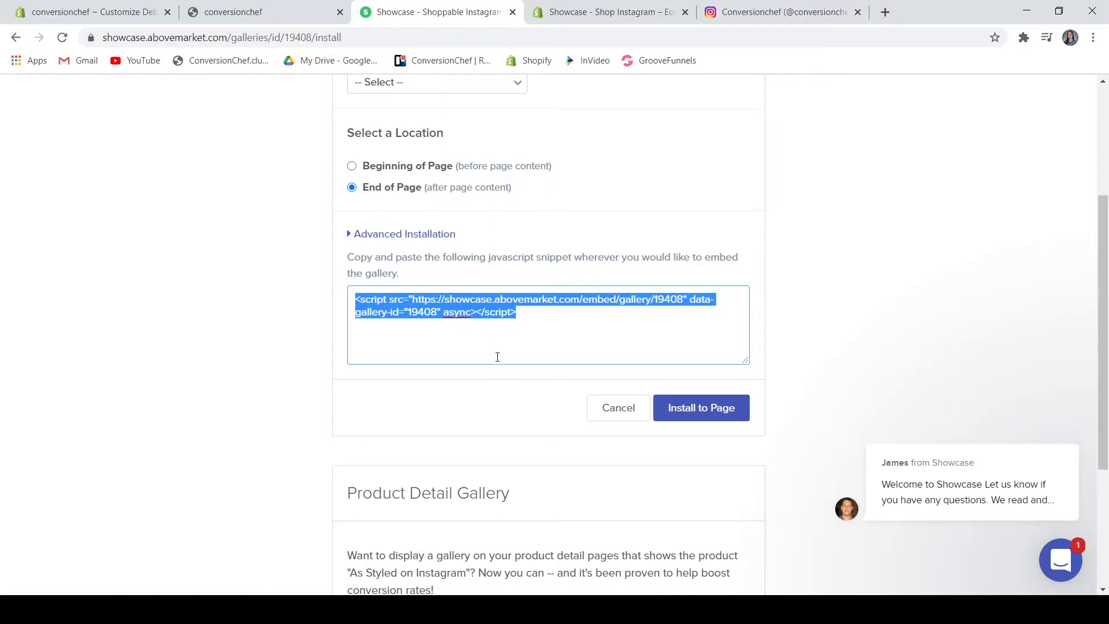
# Switch to the Shopify theme editor for Debut and add a Custom content section to the home page.
pyautogui.click(102, 6)
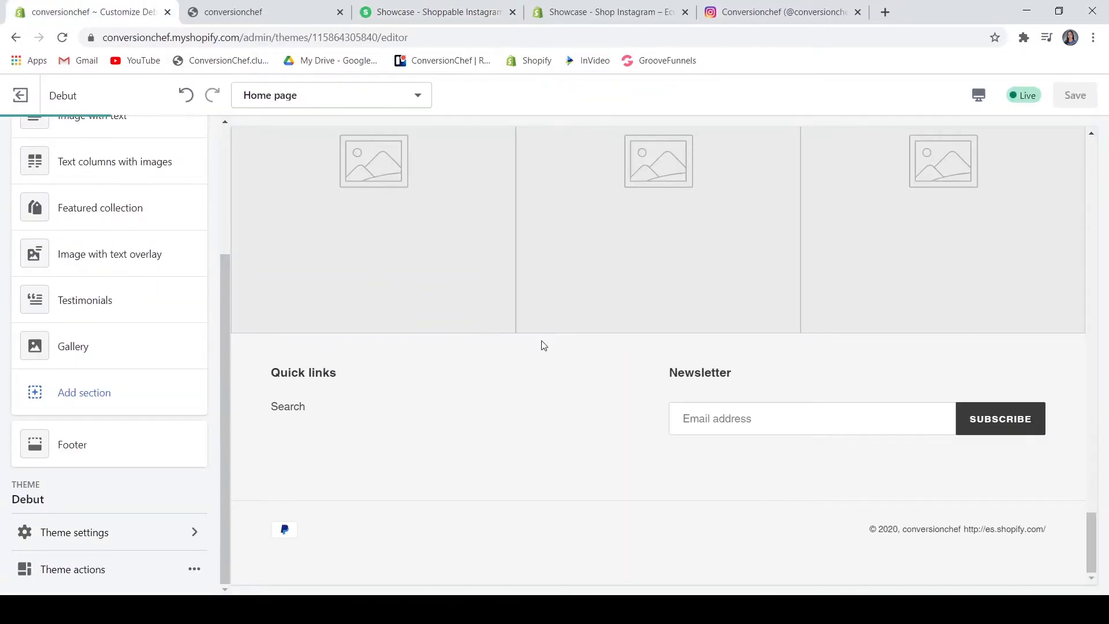
pyautogui.scroll(15, 542, 345)
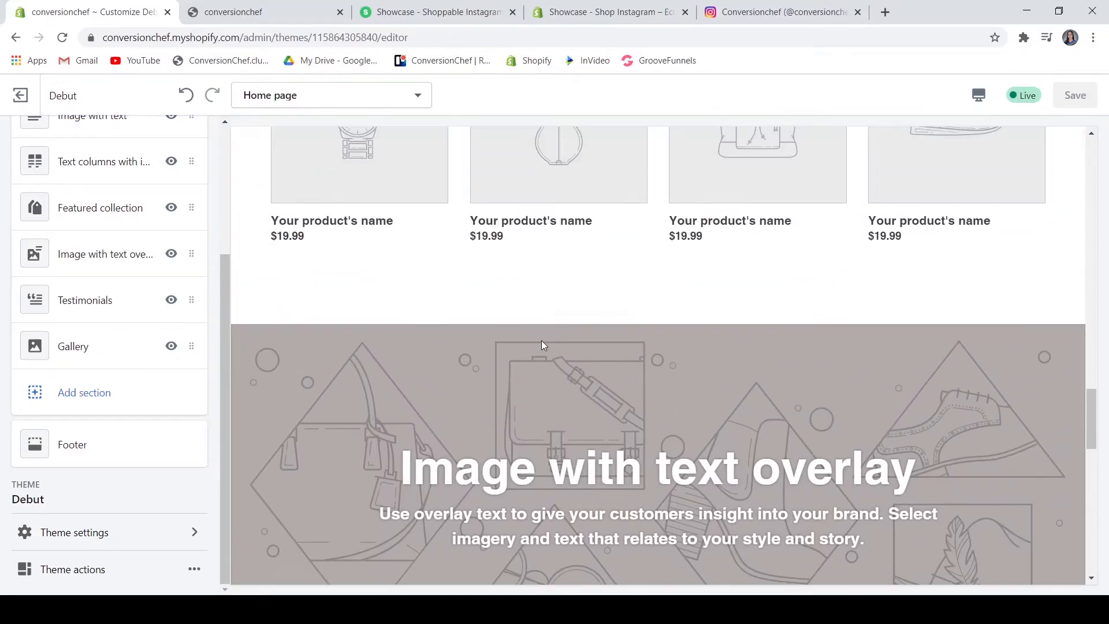
pyautogui.scroll(10, 542, 345)
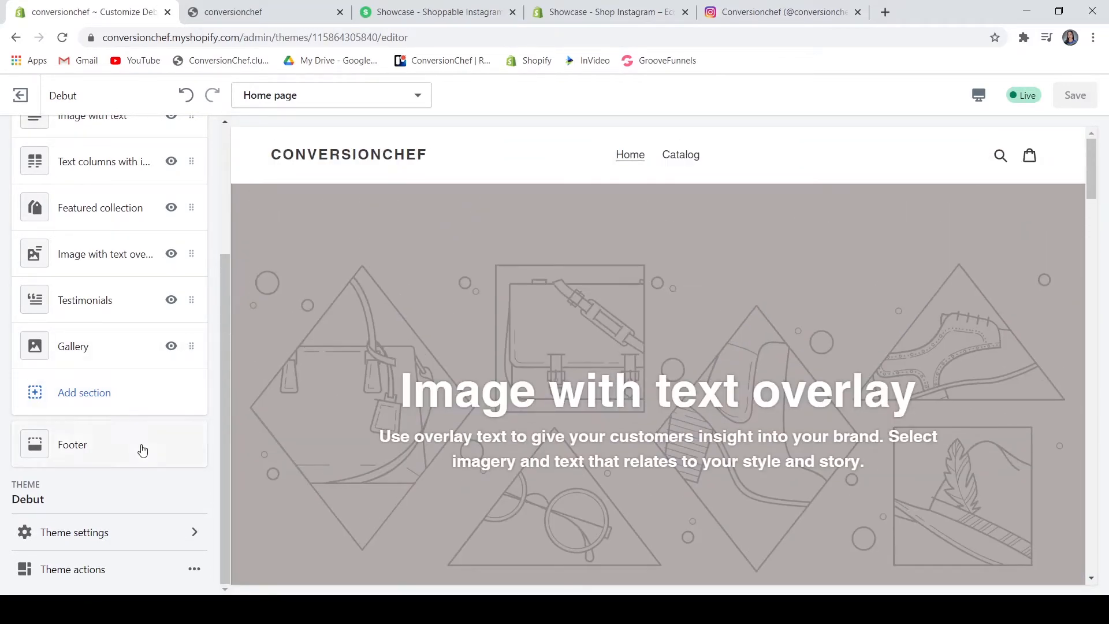
pyautogui.click(132, 383)
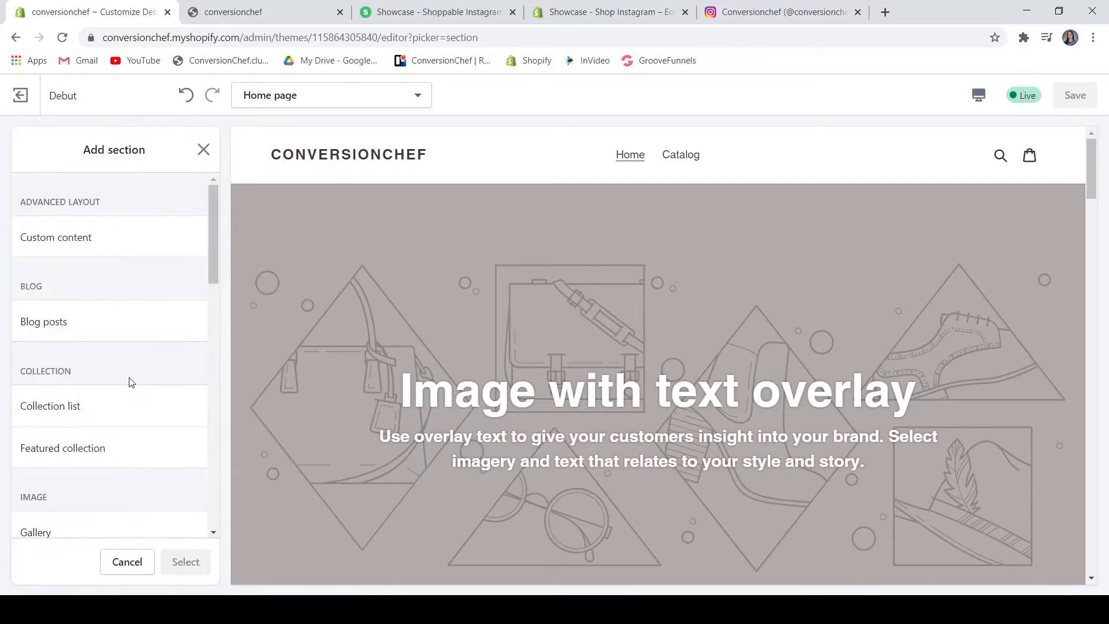
pyautogui.click(119, 234)
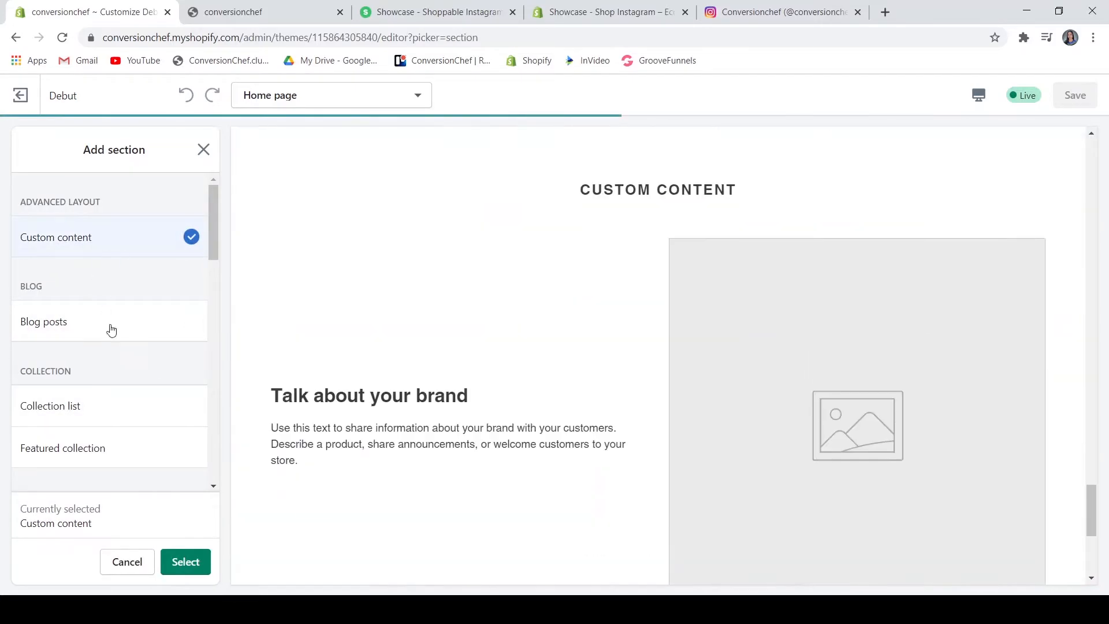
pyautogui.click(185, 562)
# Add a Custom HTML block to the Custom content section and paste the Showcase embed script for gallery 19408 into it.
pyautogui.click(110, 325)
pyautogui.scroll(-2, 160, 495)
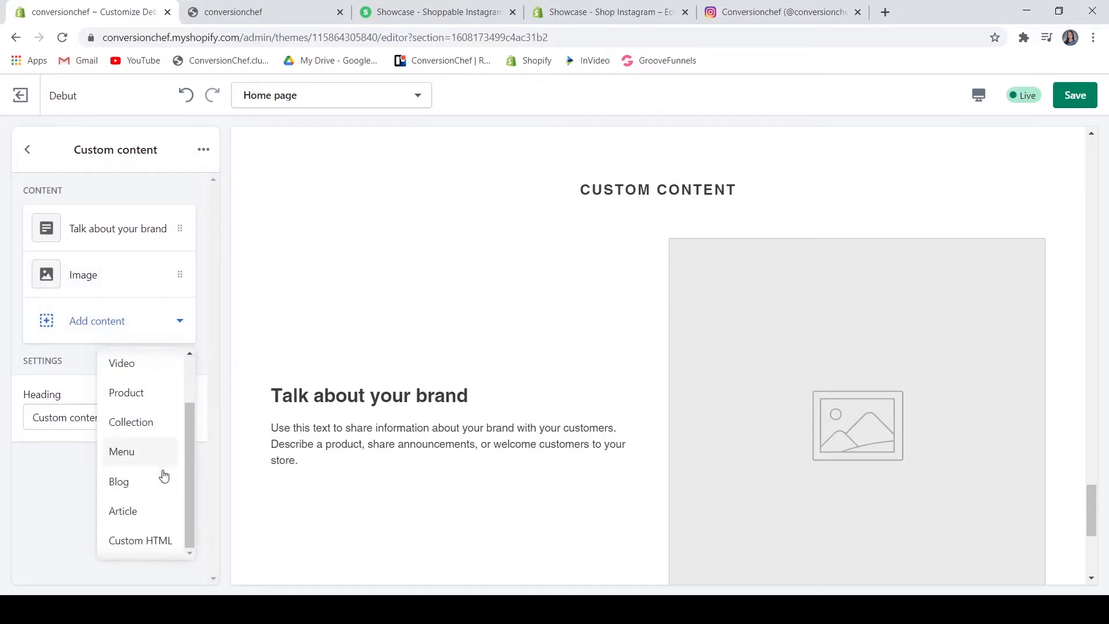
pyautogui.click(152, 543)
pyautogui.click(77, 278)
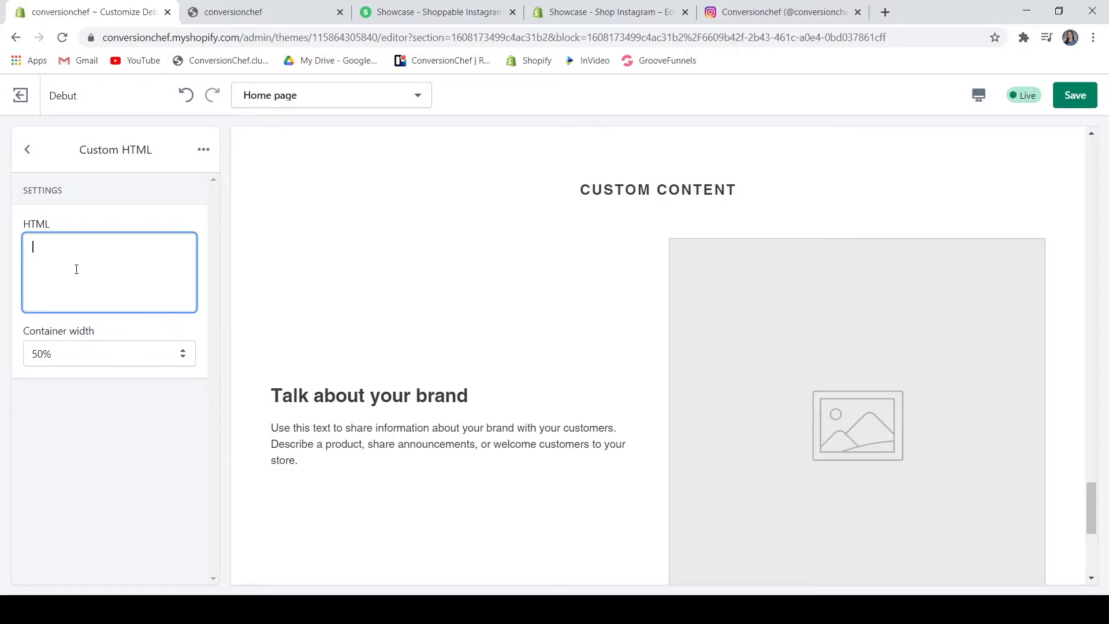
pyautogui.write('<script src="https://showcase.abovemarket.com/embed/gallery/19408" data-gallery-id="19408" async></script>')
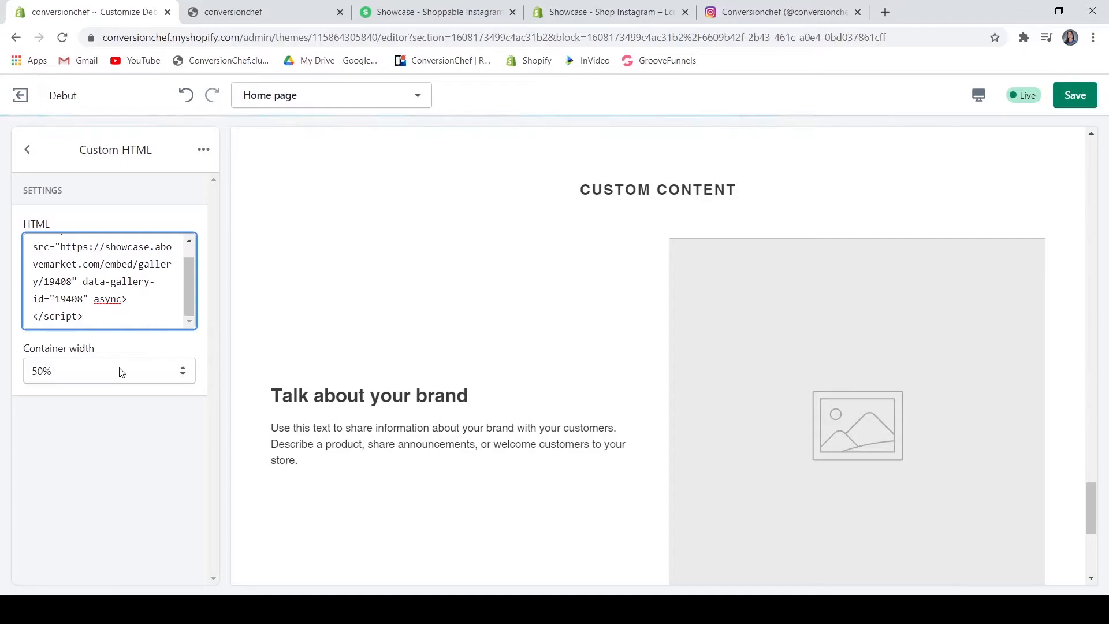
# Set the Custom HTML block's container width to 100% and save the theme.
pyautogui.click(99, 379)
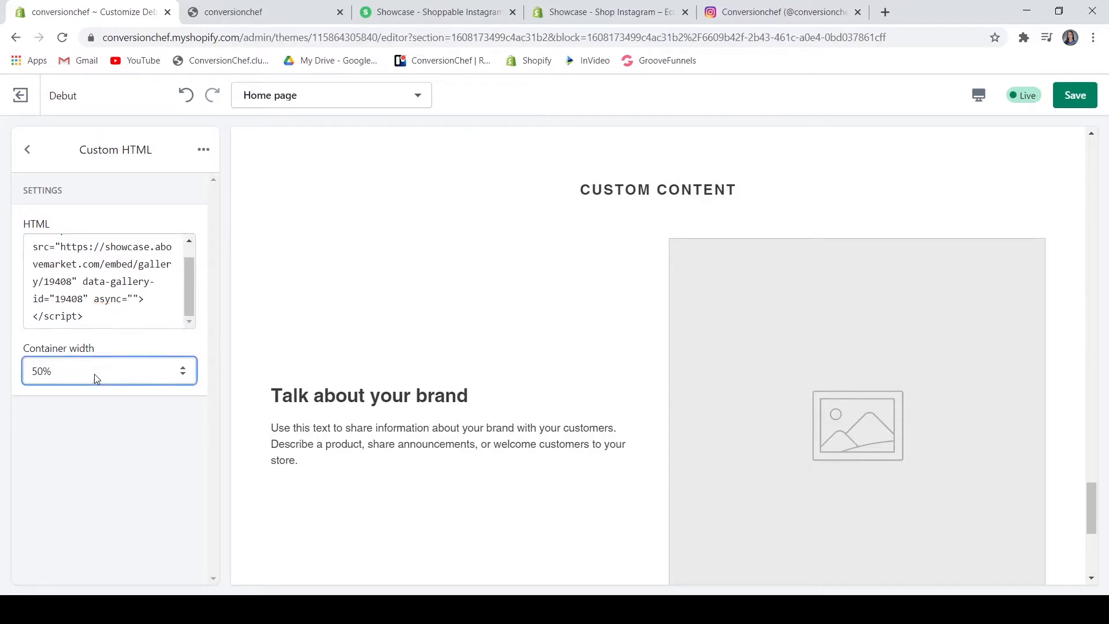
pyautogui.click(55, 451)
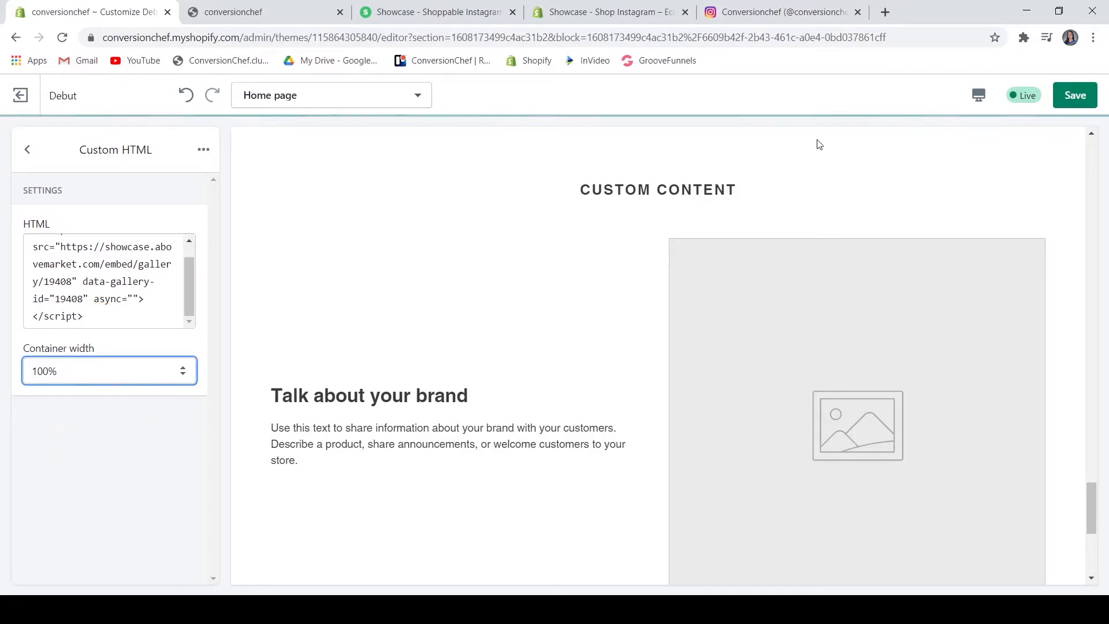
pyautogui.click(1074, 98)
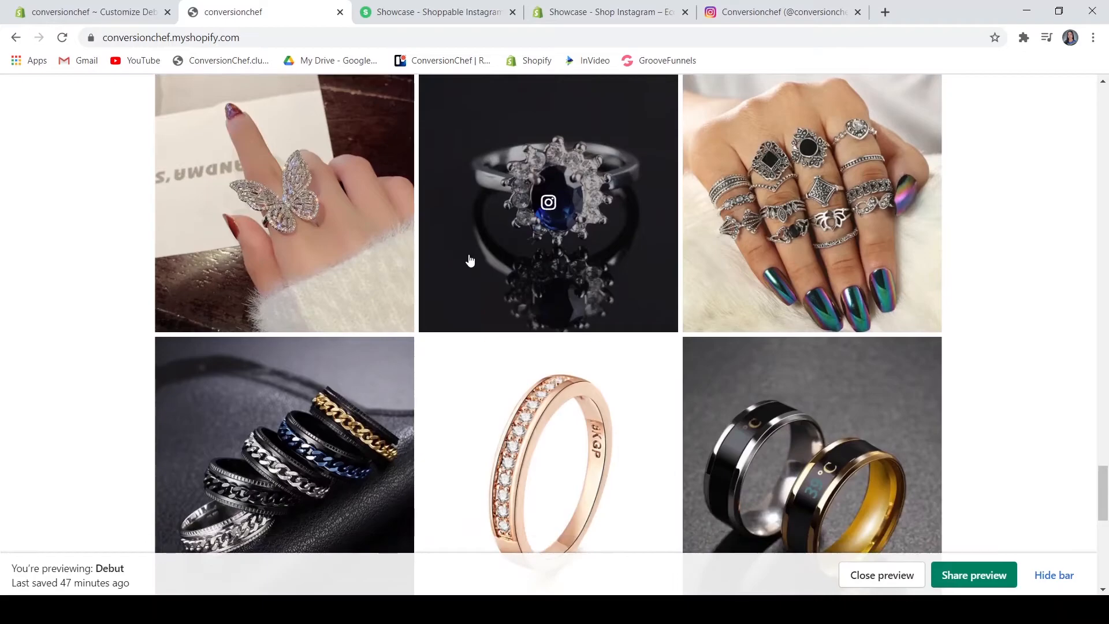
# Check how the embedded Instagram gallery is laid out on the storefront preview.
pyautogui.scroll(-1, 569, 324)
pyautogui.scroll(-4, 569, 325)
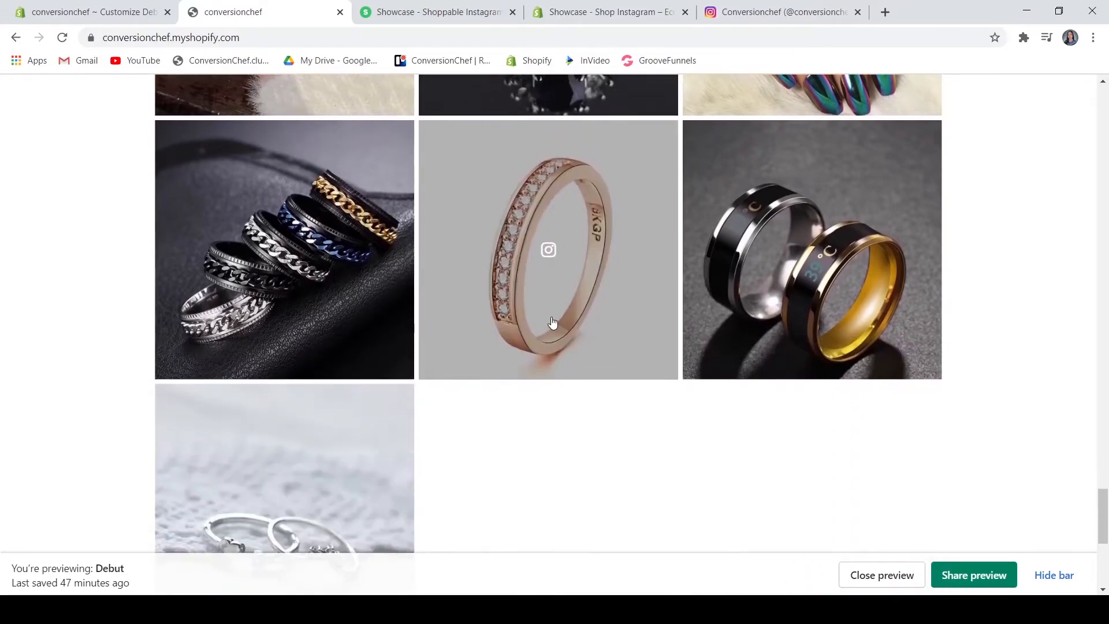
pyautogui.scroll(9, 553, 323)
pyautogui.scroll(-5, 553, 322)
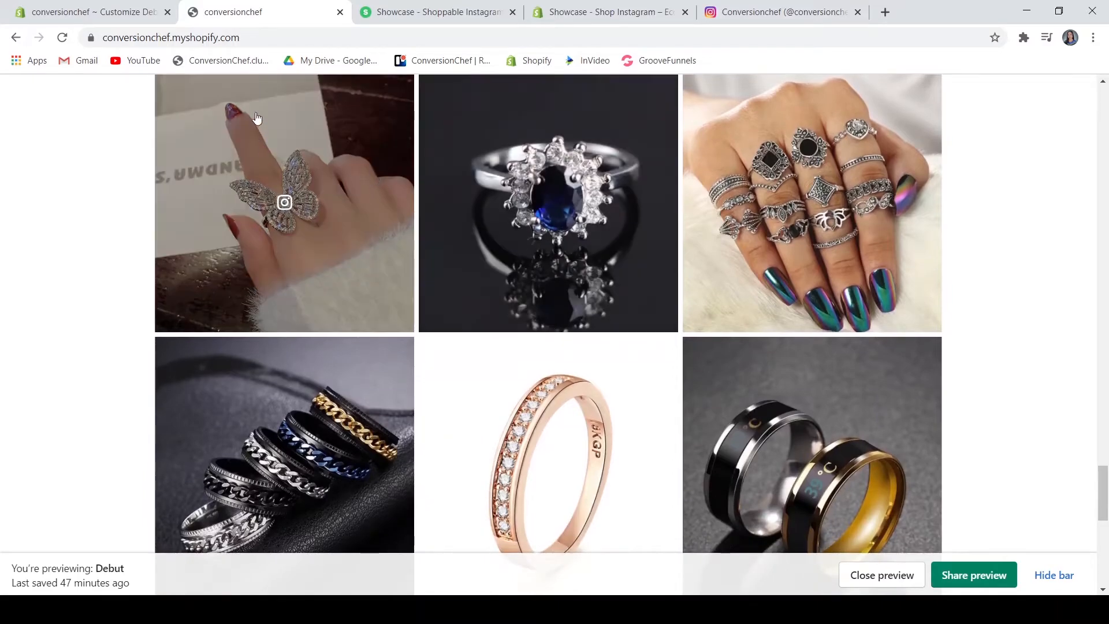
# Return to Showcase, set the Instagram Posts gallery layout to Slider and save the gallery settings.
pyautogui.hotkey('ctrl', 'Tab')
pyautogui.click(140, 94)
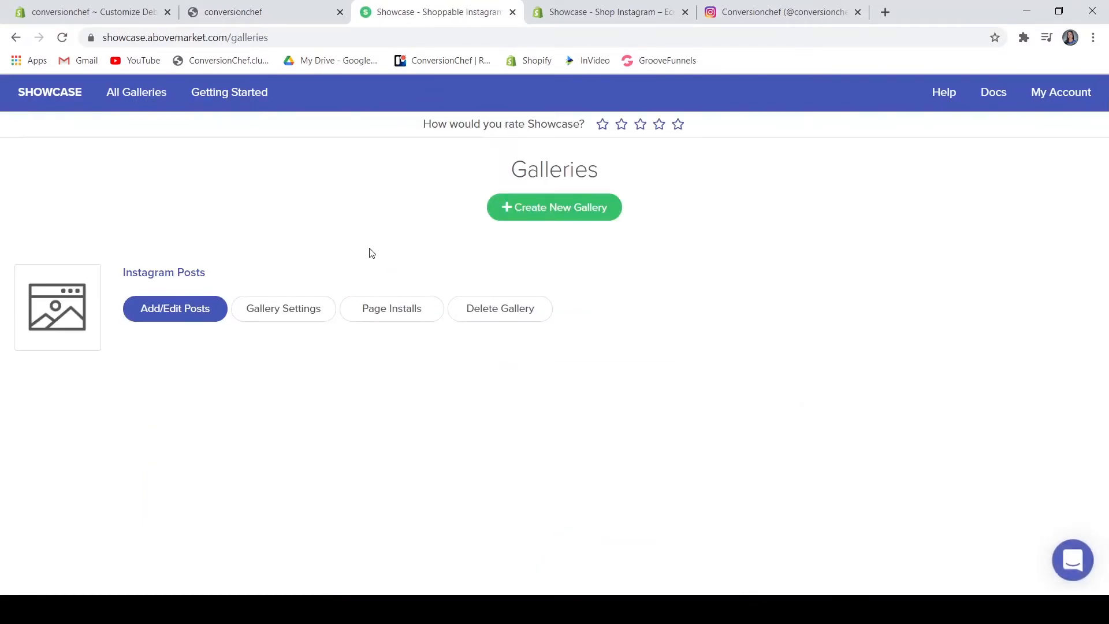
pyautogui.click(298, 318)
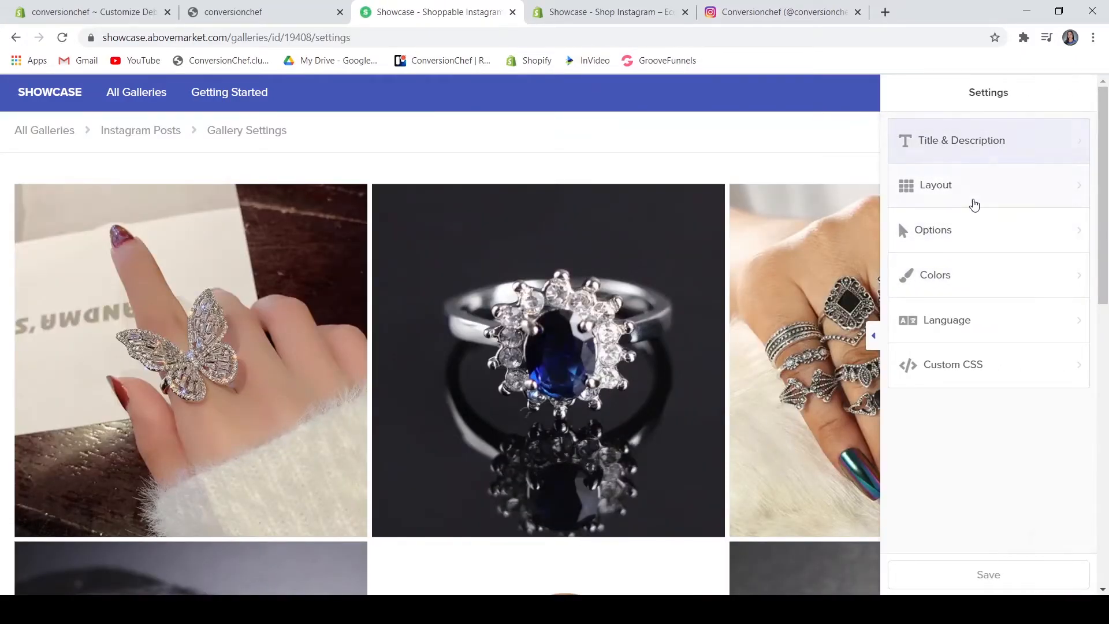
pyautogui.click(973, 199)
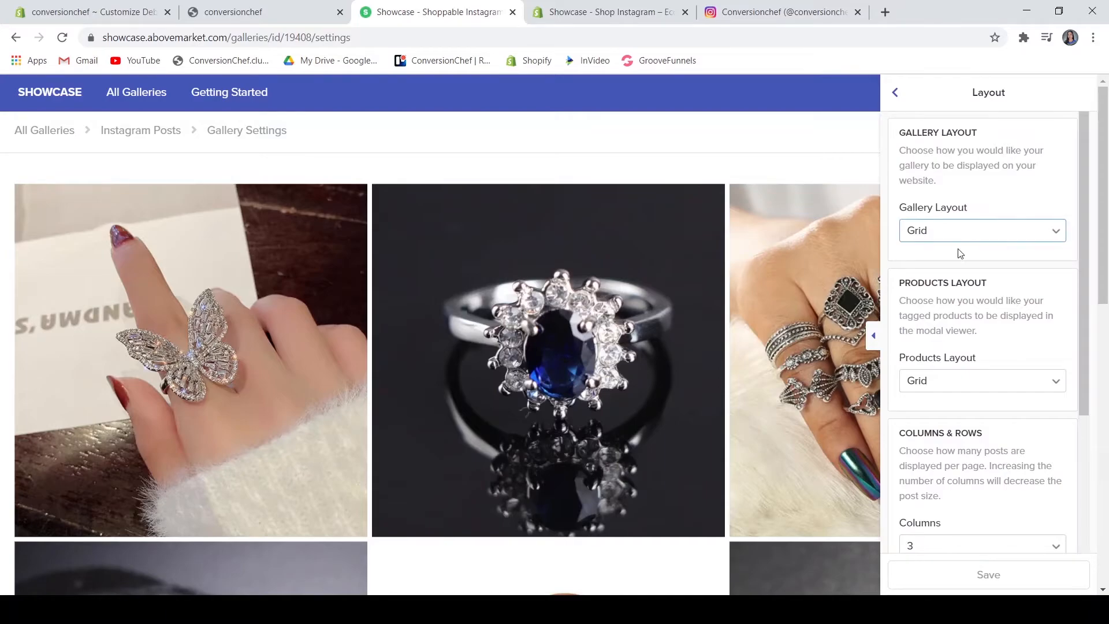
pyautogui.click(940, 274)
pyautogui.click(1053, 574)
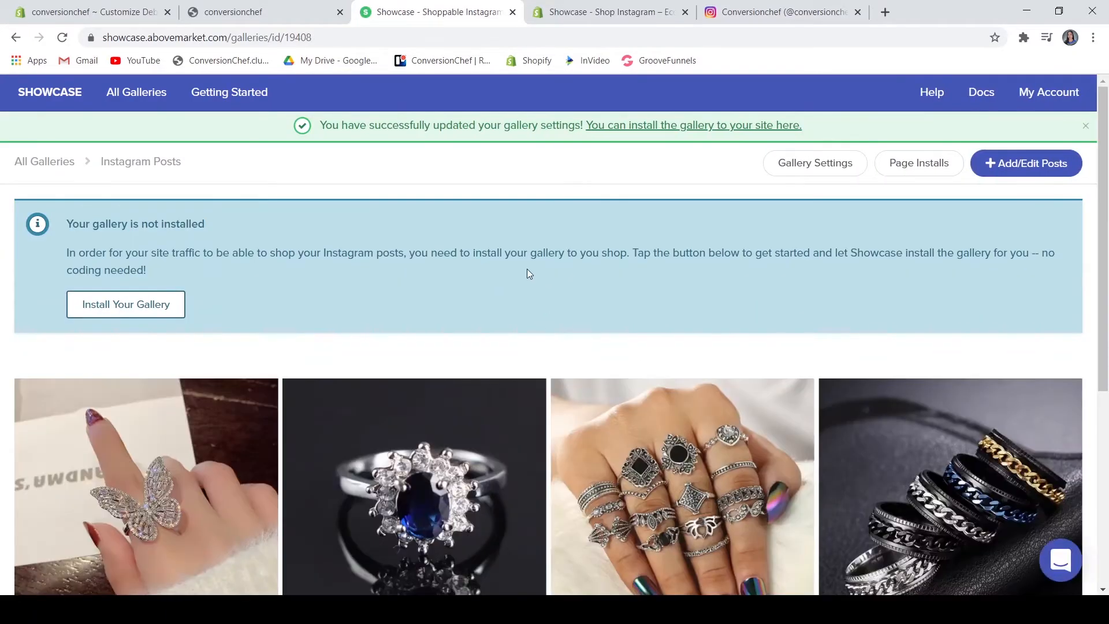
# Reload the storefront preview, try the gallery slider and open the Shop the Look view for the hand with many rings.
pyautogui.click(246, 13)
pyautogui.click(63, 37)
pyautogui.scroll(-15, 440, 240)
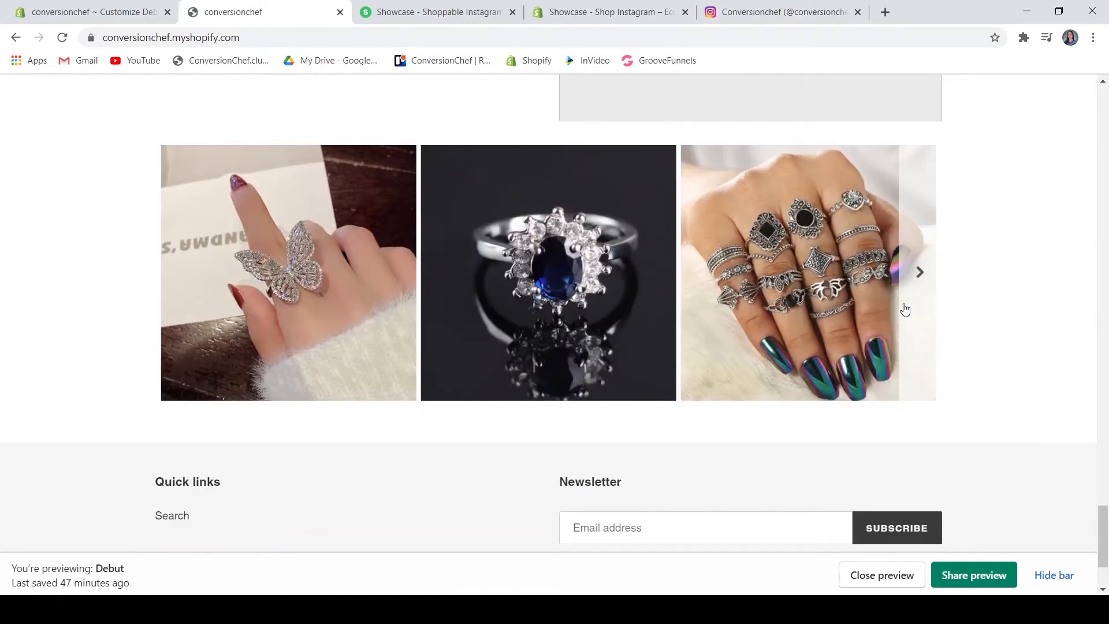
pyautogui.moveTo(885, 299)
pyautogui.click(920, 272)
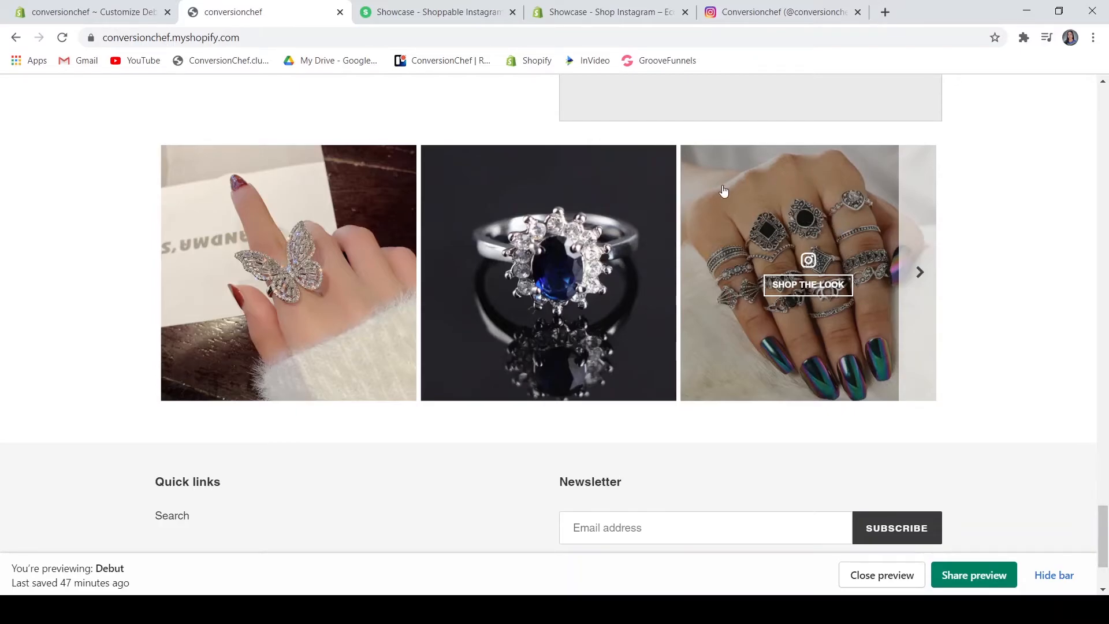
pyautogui.click(823, 291)
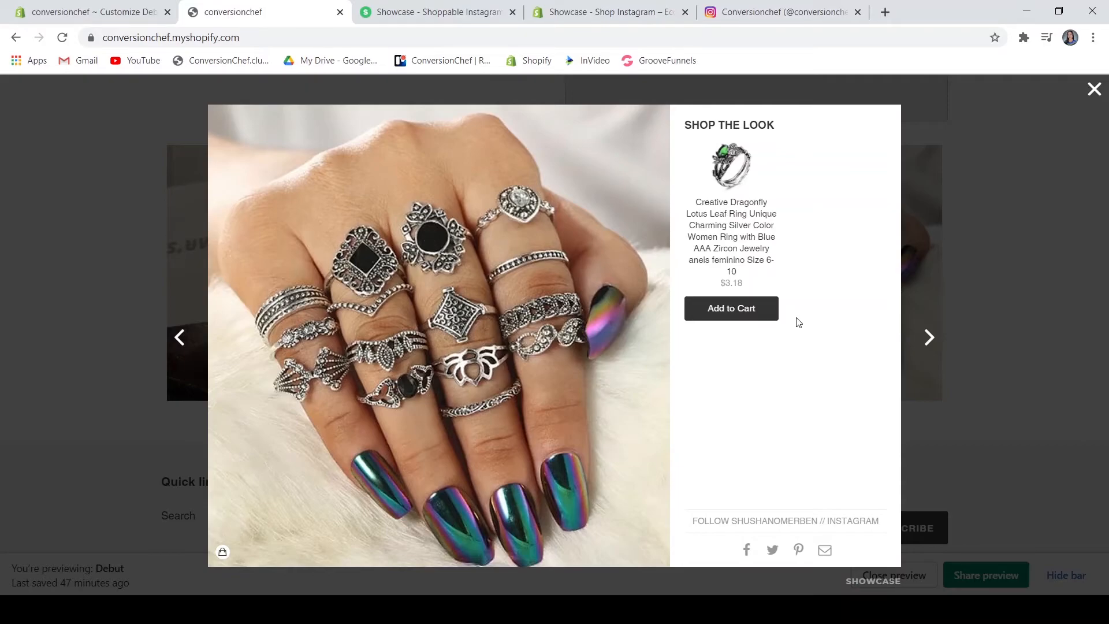
# Add the tagged Creative Dragonfly Lotus Leaf Ring in size 6 and Green to the cart and return to the Showcase galleries.
pyautogui.click(734, 312)
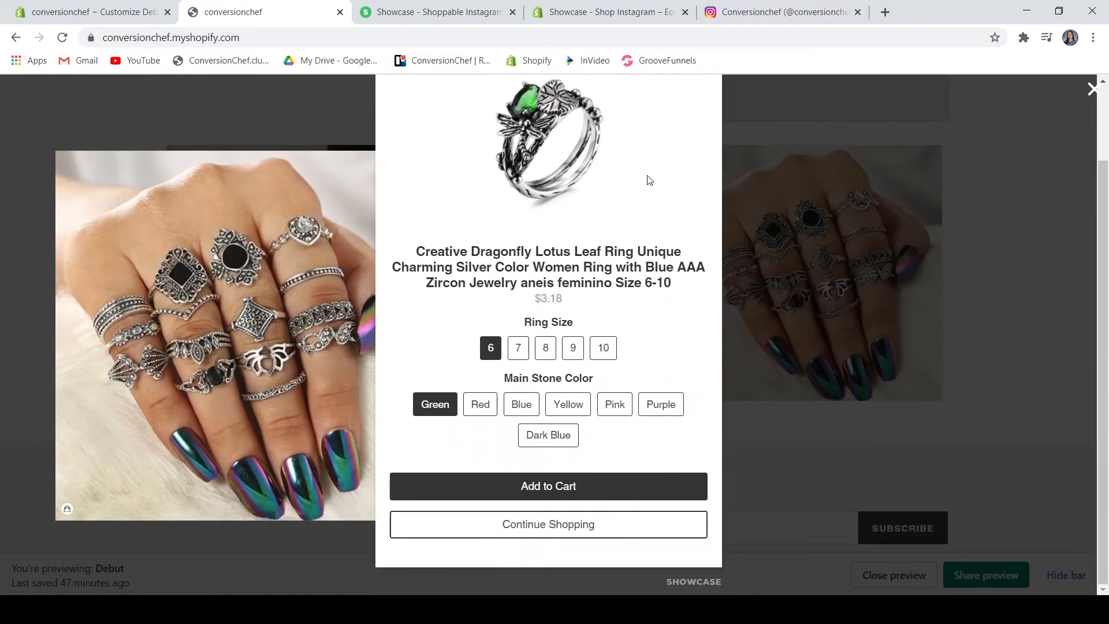
pyautogui.click(628, 492)
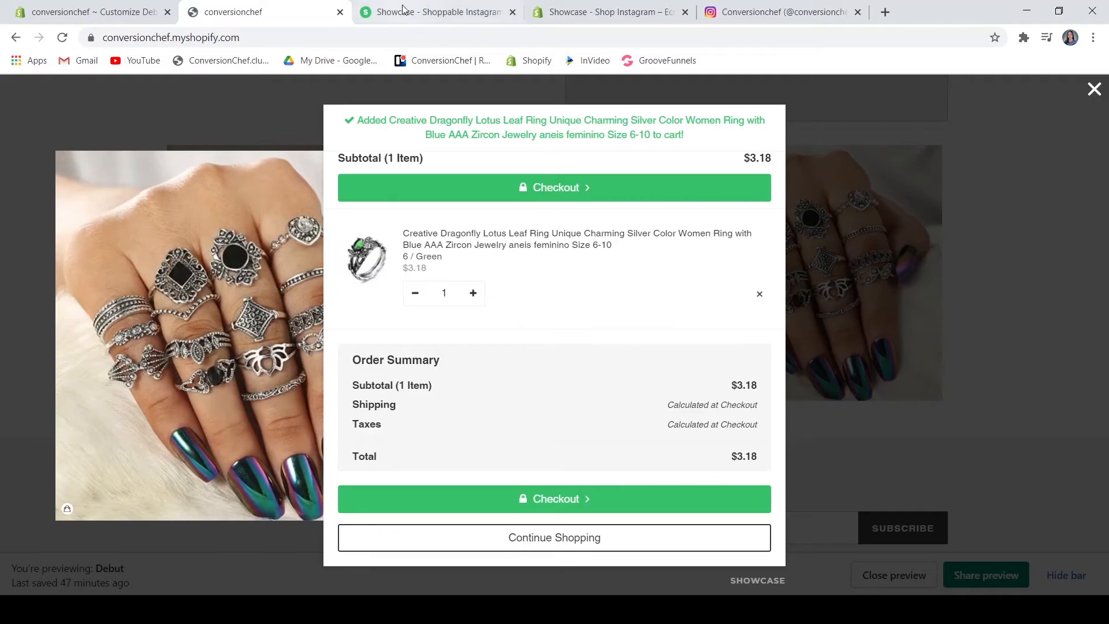
pyautogui.click(431, 11)
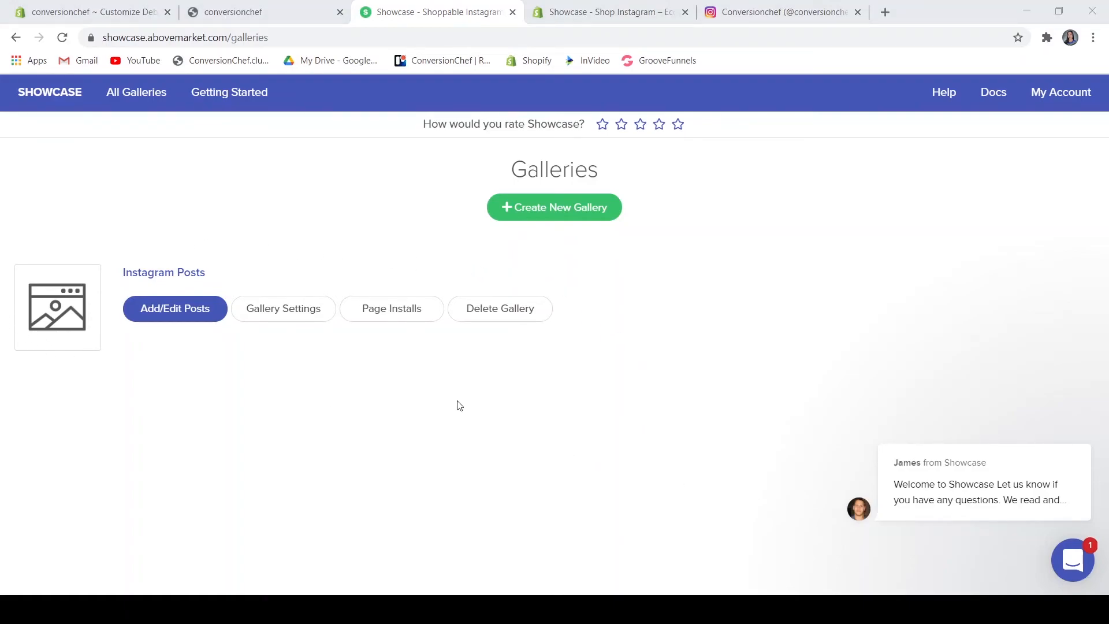
pyautogui.click(457, 401)
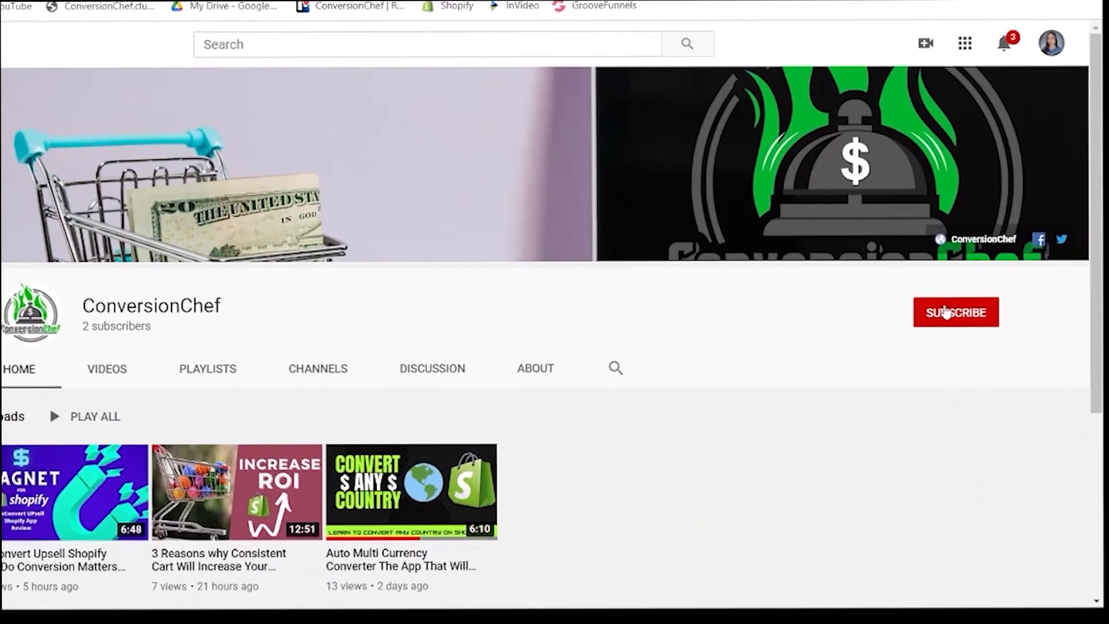
# Subscribe to the ConversionChef channel on YouTube and set its notifications to All.
pyautogui.click(964, 322)
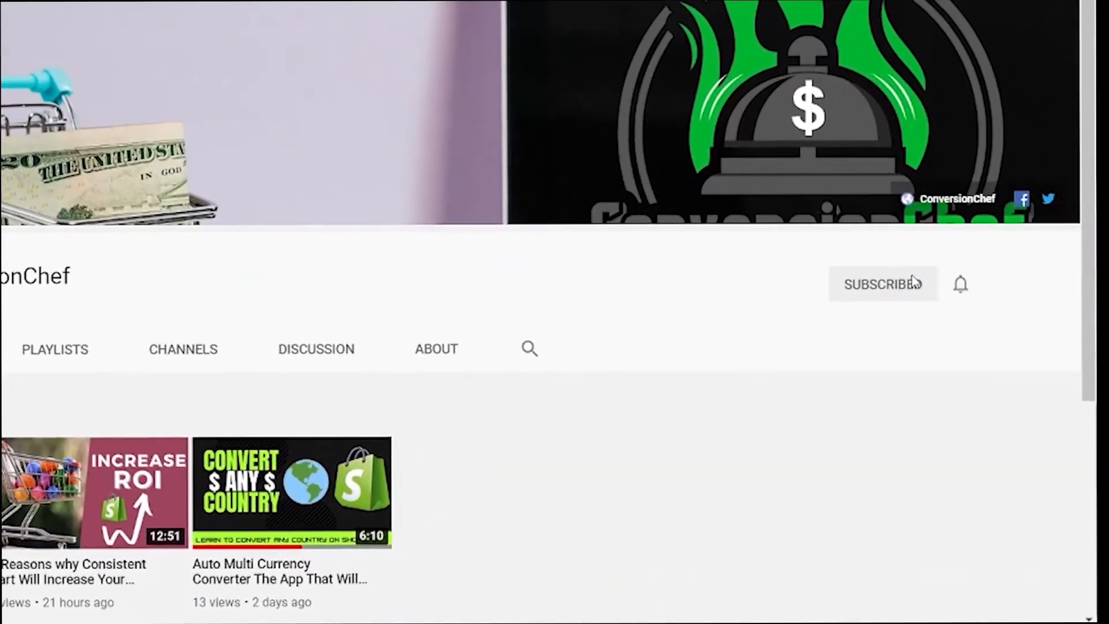
pyautogui.click(961, 285)
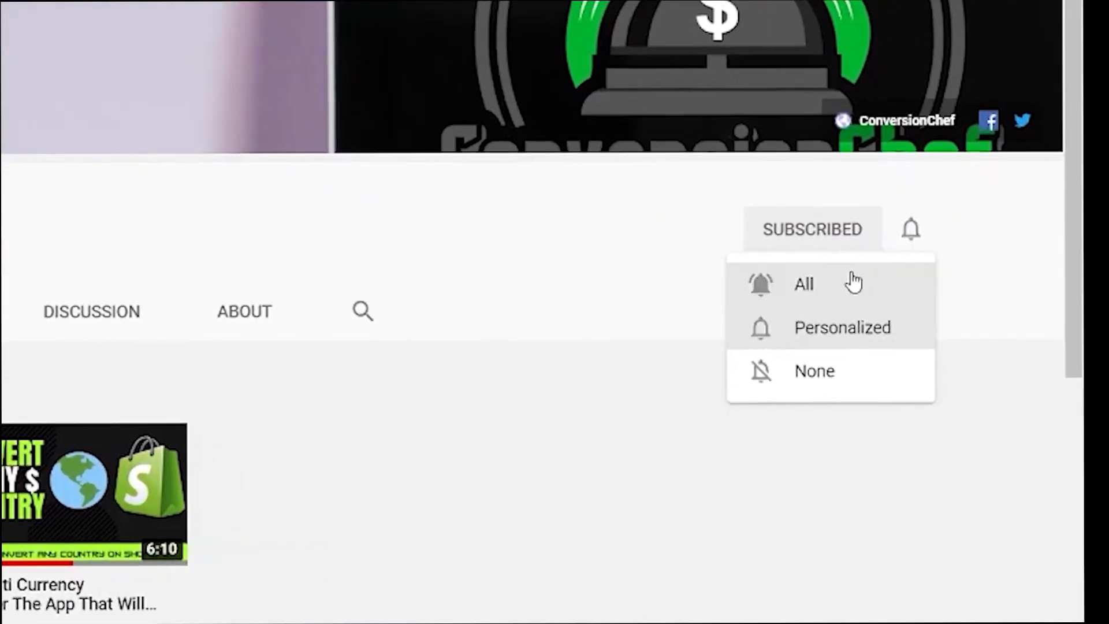
pyautogui.click(876, 272)
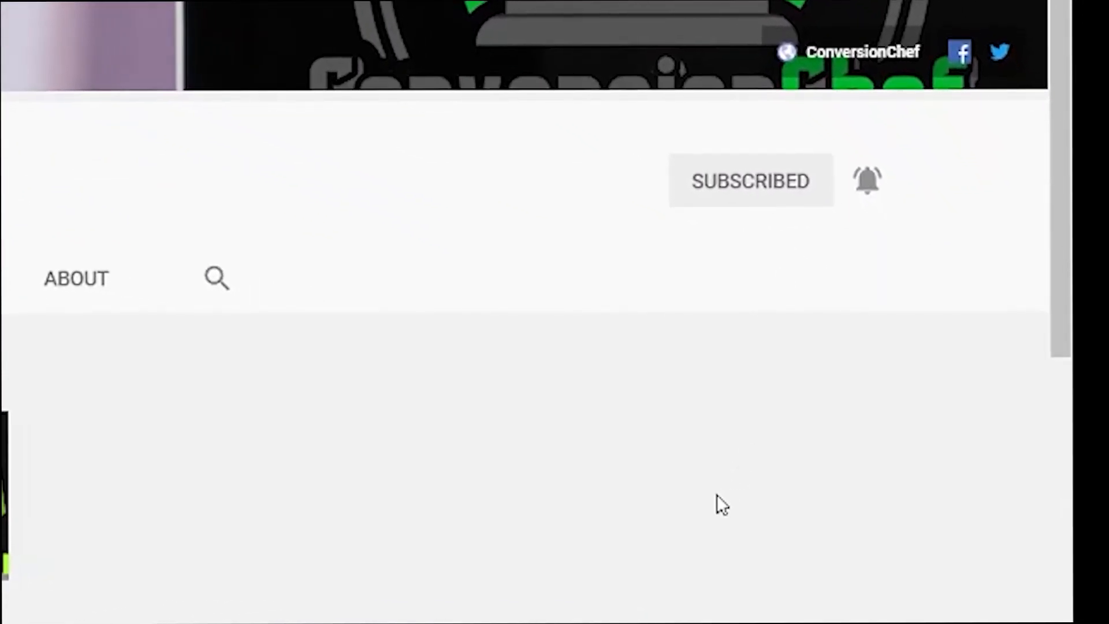